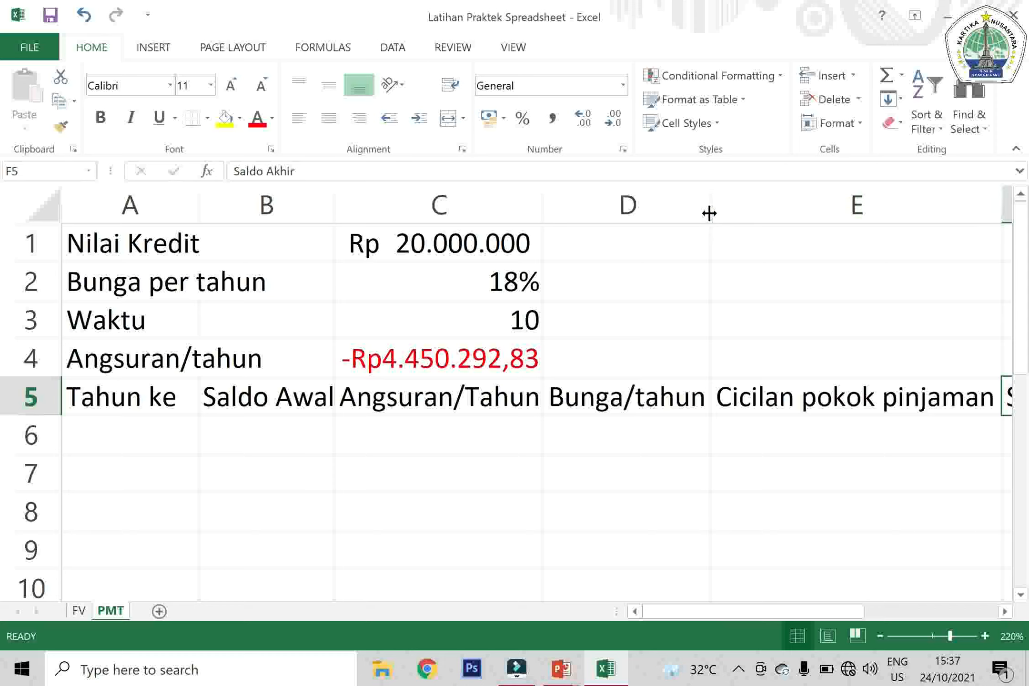
Enter 1 as the first year in cell A6 under Tahun ke
mouse_move(709, 216)
mouse_down()
mouse_move(727, 213)
mouse_move(709, 213)
mouse_up()
click(880, 636)
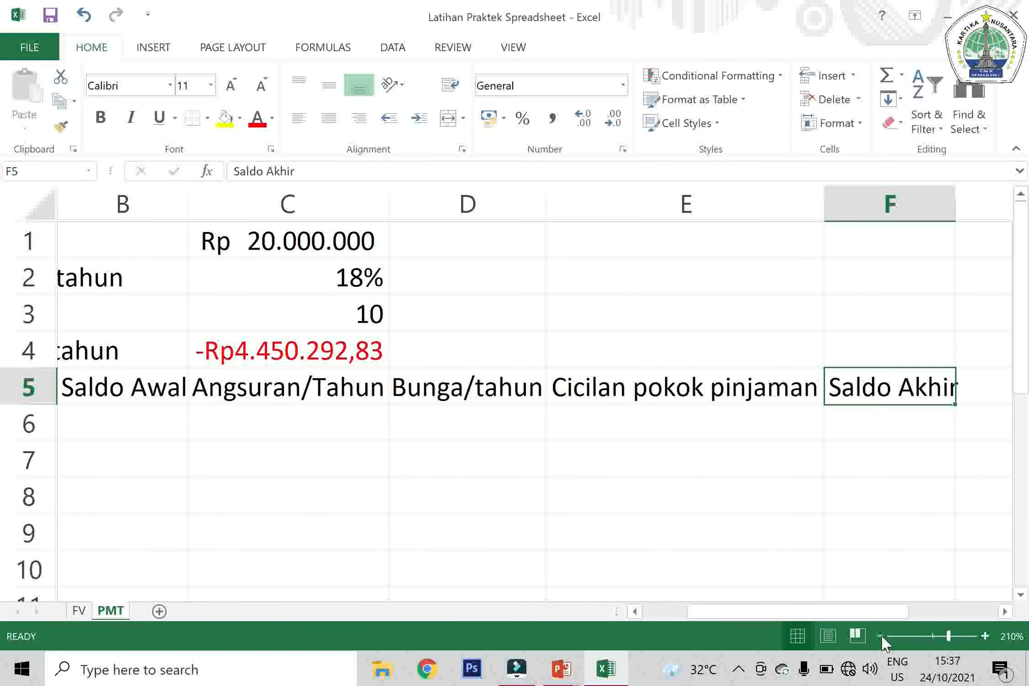
drag(845, 615, 750, 625)
click(145, 436)
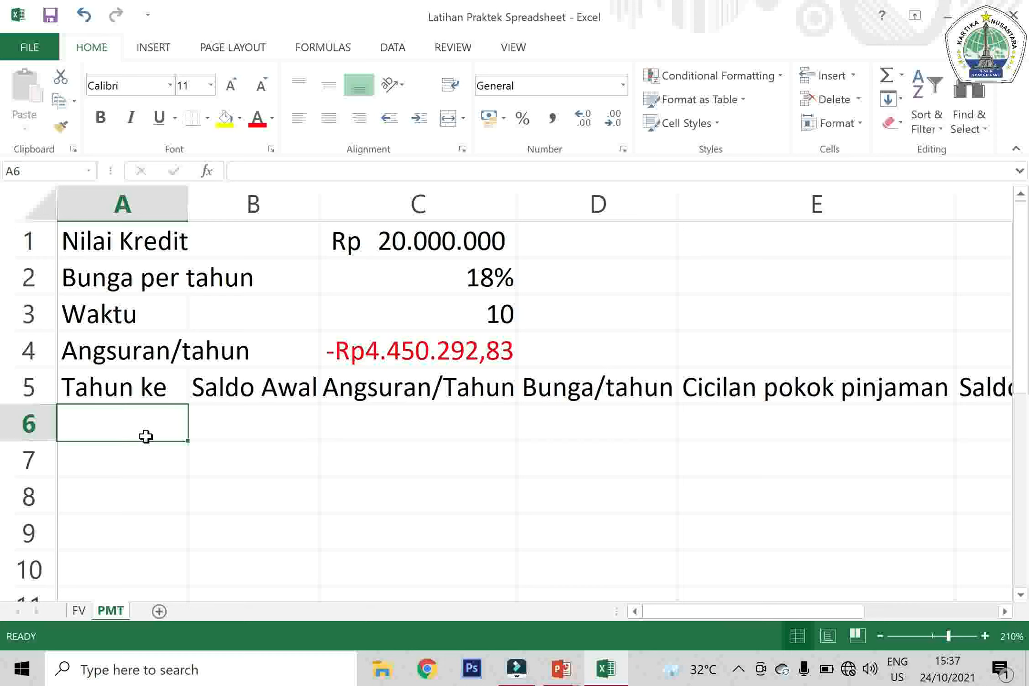
text(1)
key(Return)
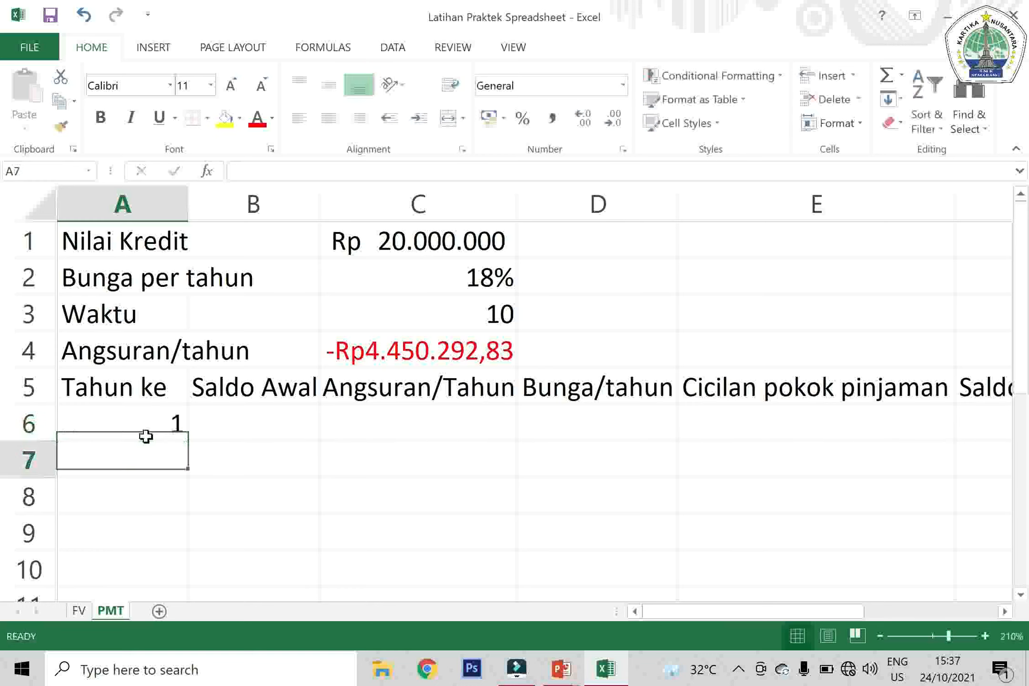
Number the following years by entering =A6+1 in cell A7 and filling it down to A15
text(=)
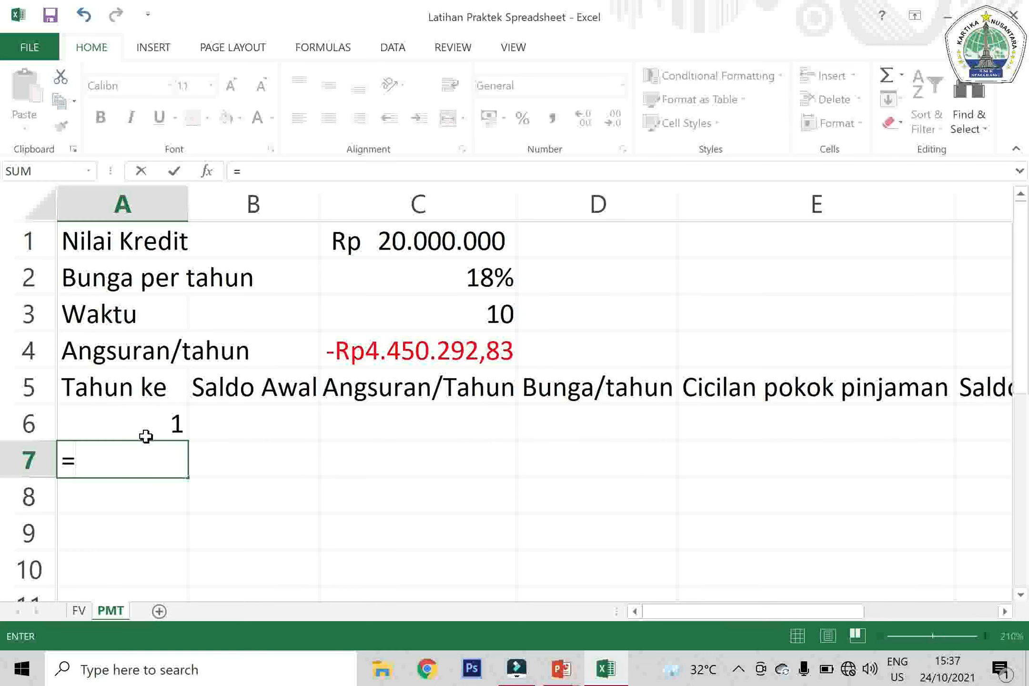
click(146, 436)
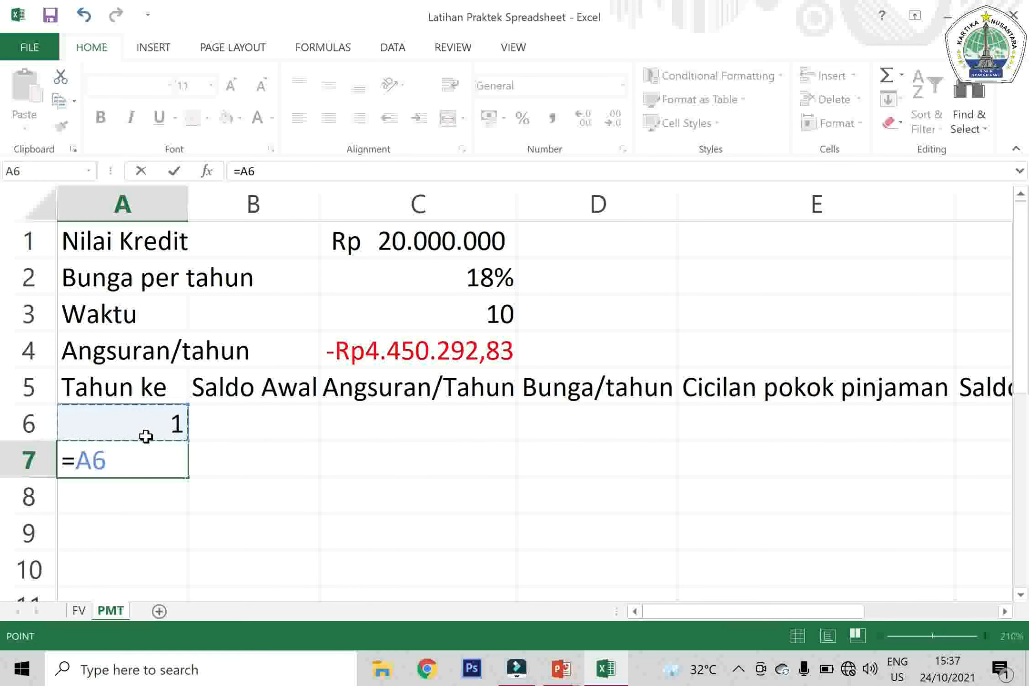
text(+1)
key(Return)
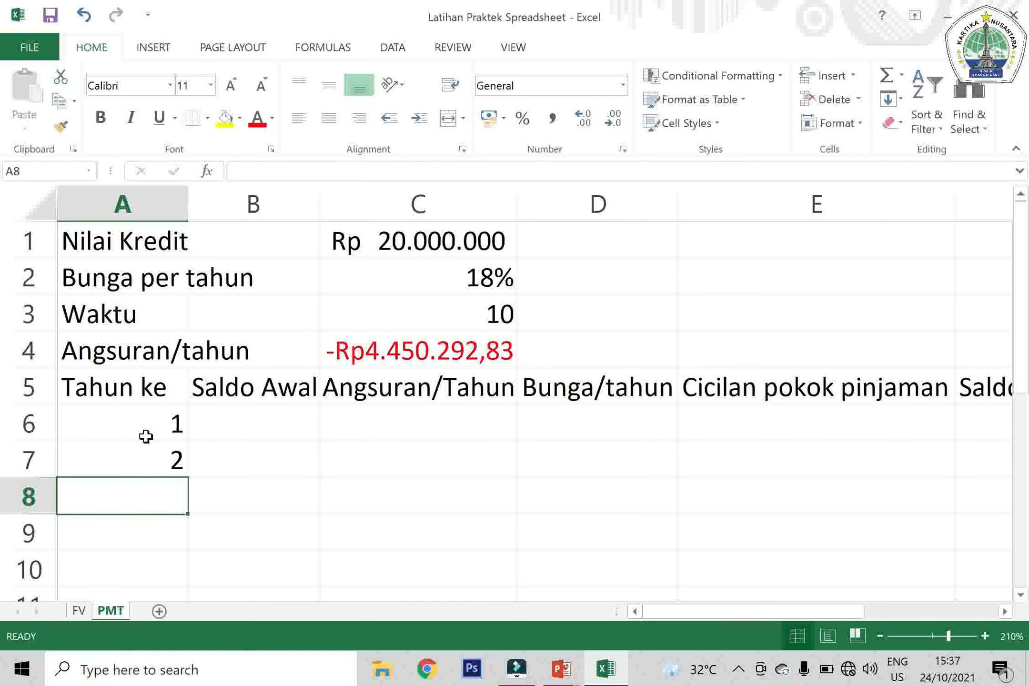
key(Up)
drag(193, 475, 131, 336)
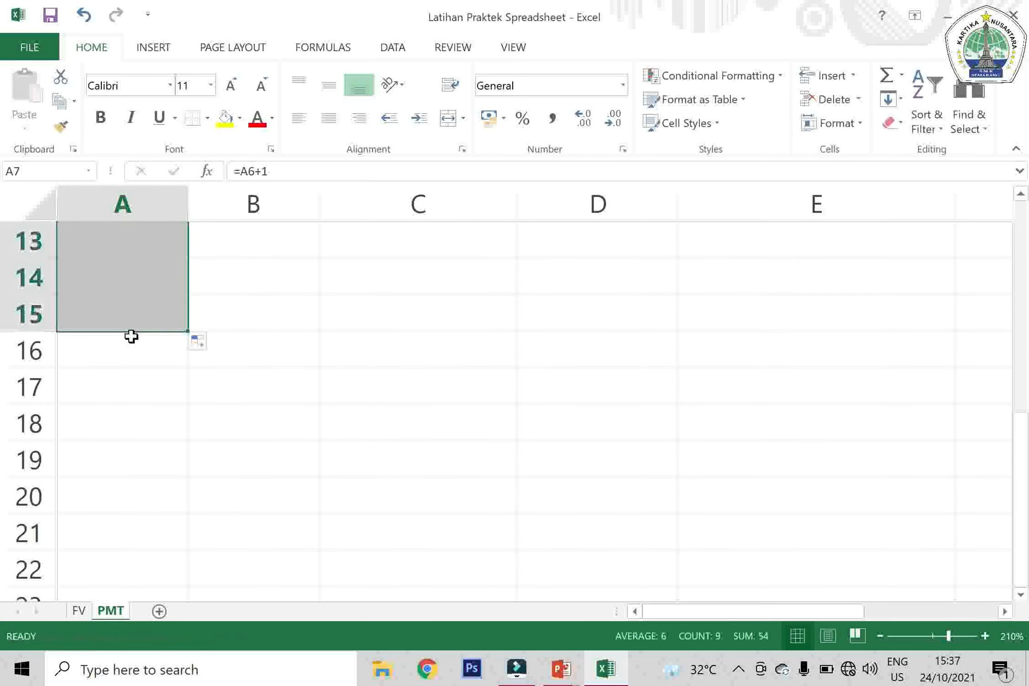
Start a formula in cell B6 under Saldo Awal that references the Nilai Kredit amount in C1
click(243, 333)
key(Up)
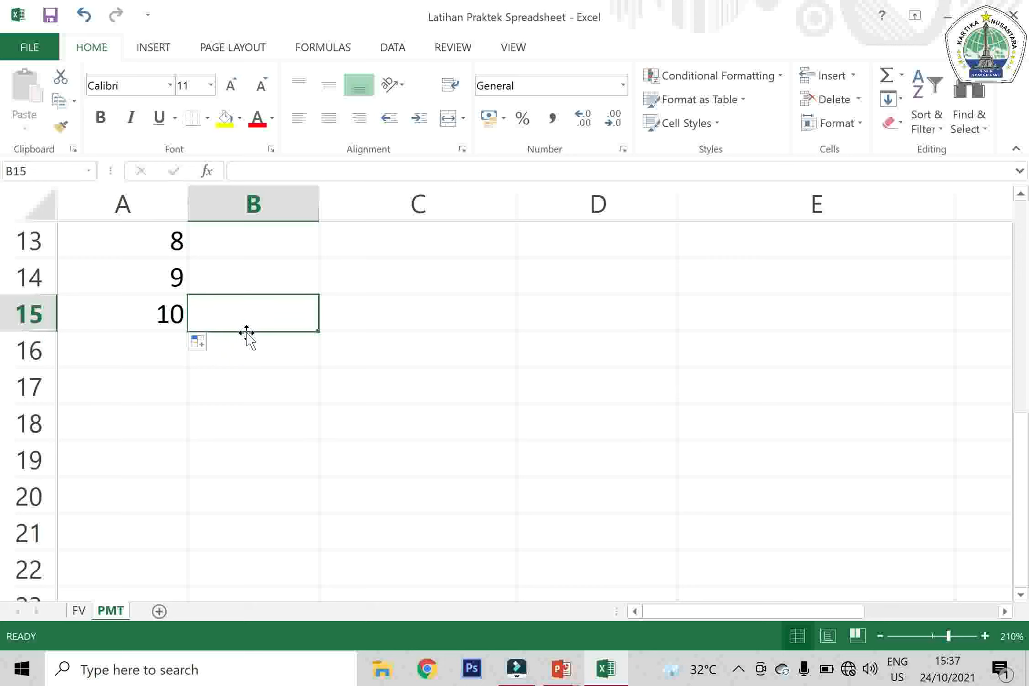
key(Up)
key(Up)
key(Up)
key(Up)
key(Up)
key(Up)
key(Up)
key(Up)
key(Up)
key(Up)
key(Up)
key(Up)
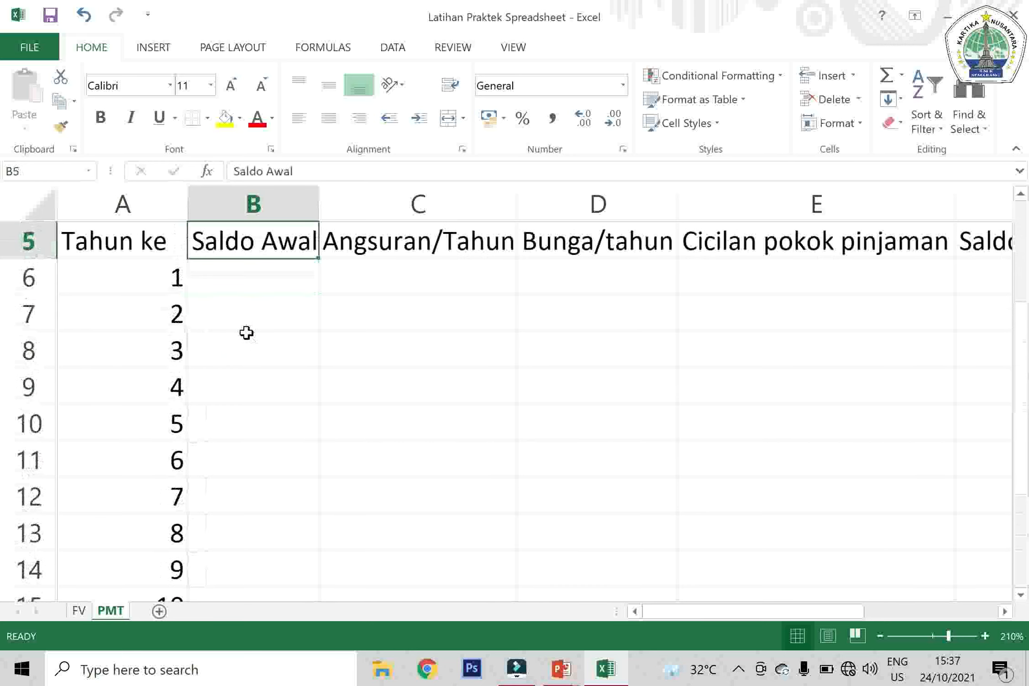
key(Down)
key(Down)
key(Down)
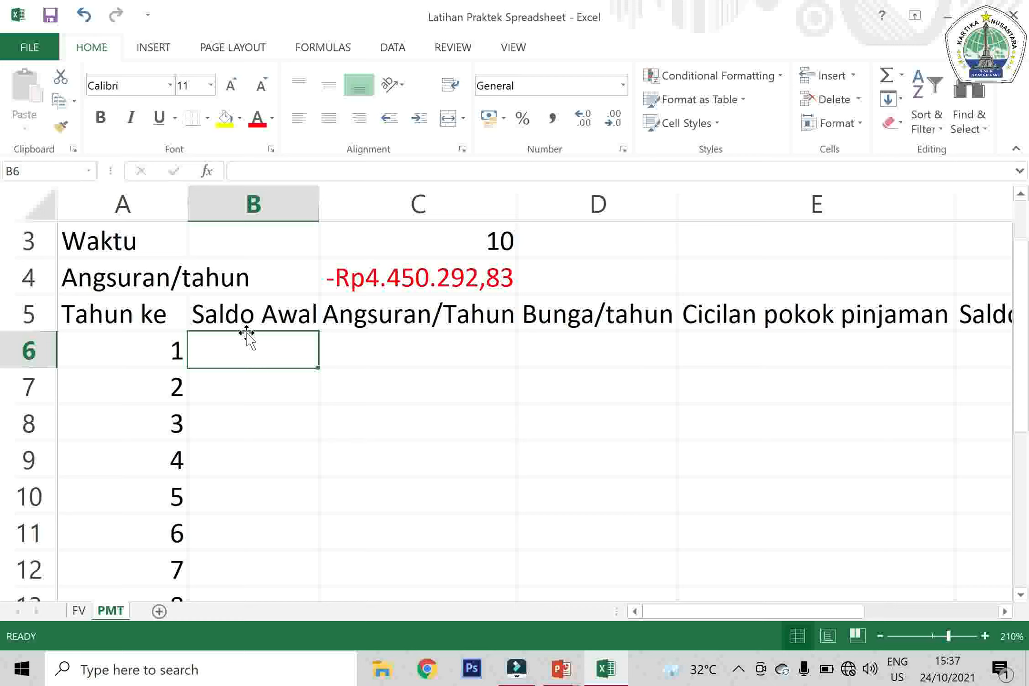
text(=)
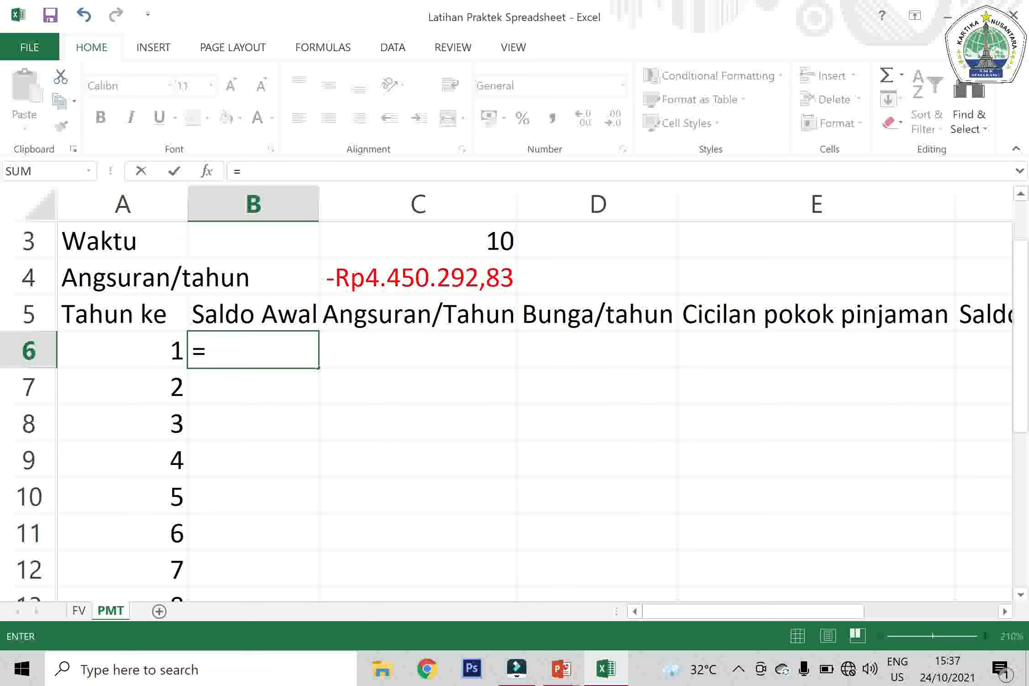
click(452, 240)
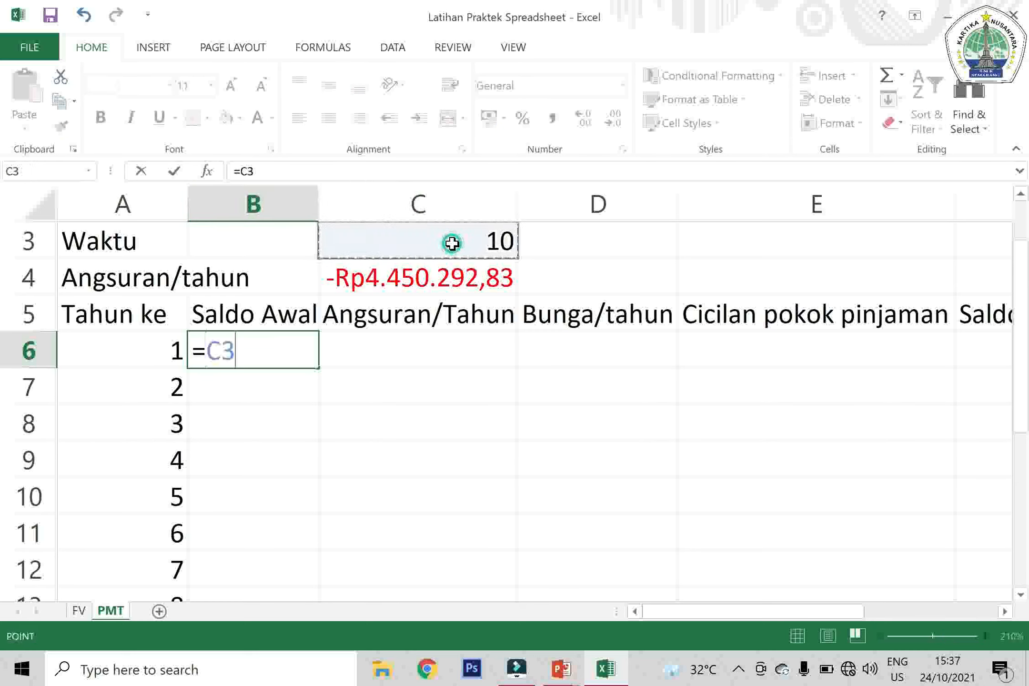
key(Up)
key(Up)
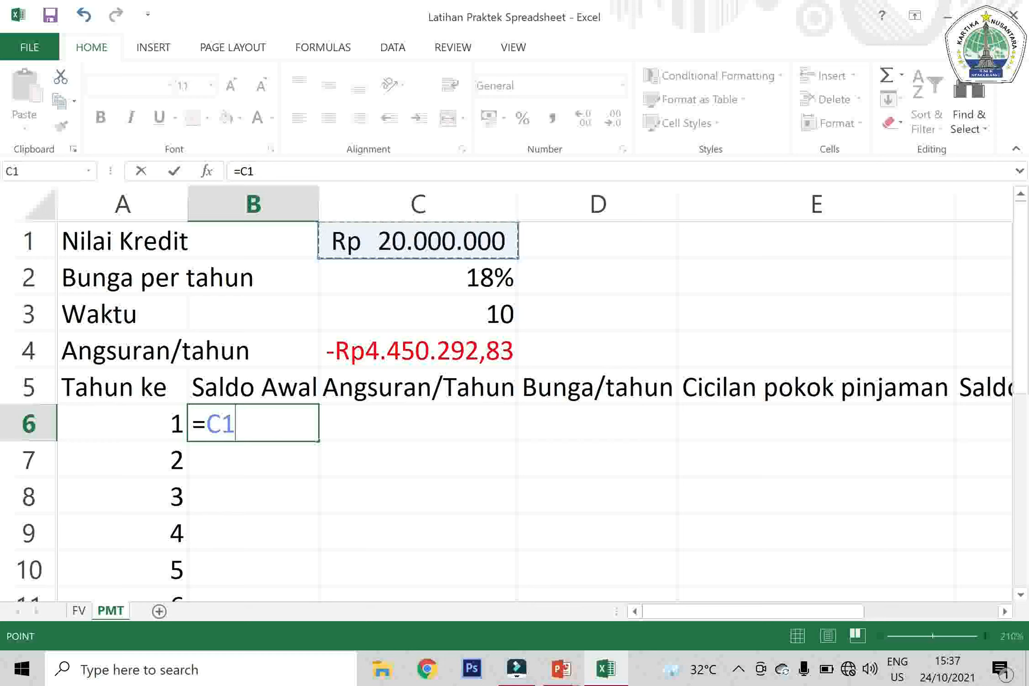
Make the reference in the B6 formula absolute so it reads =$C$1, and commit it
click(241, 172)
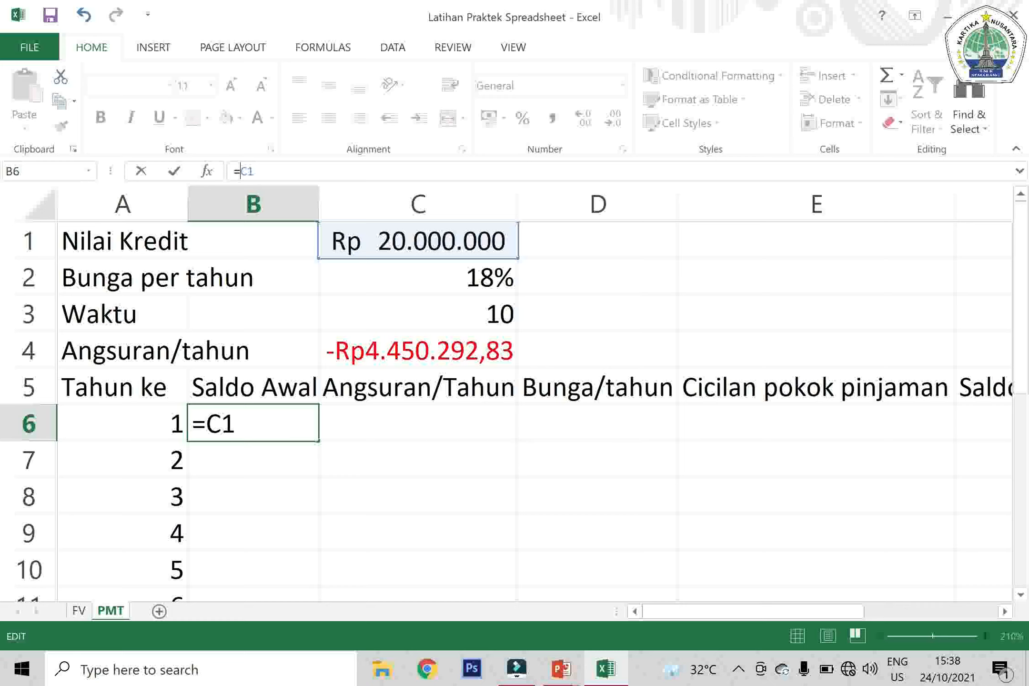
text($)
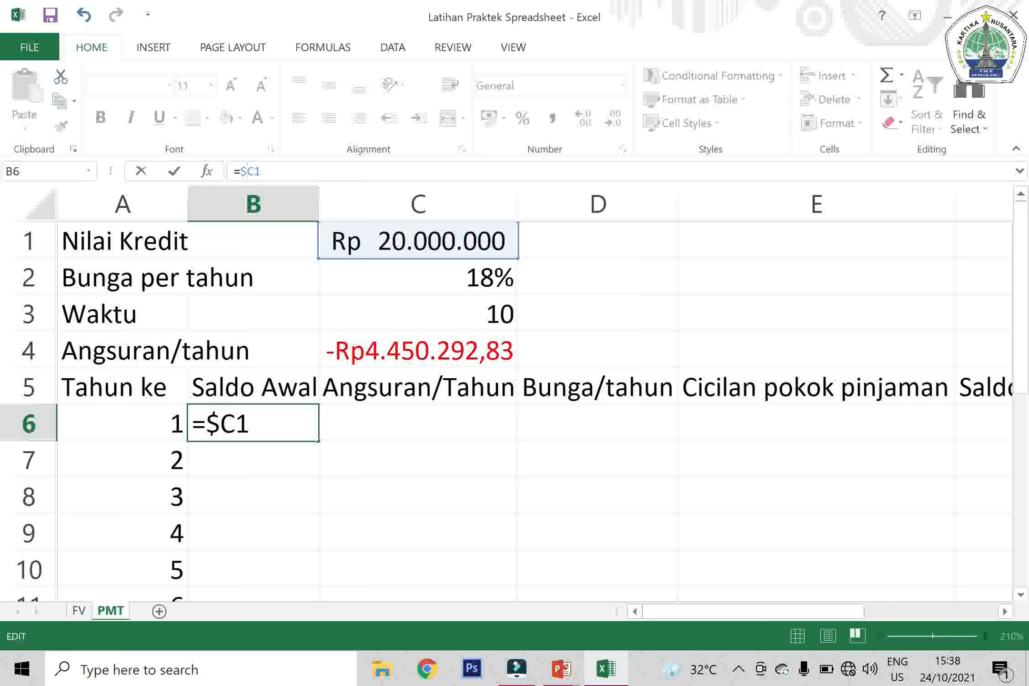
click(253, 171)
text($)
key(Return)
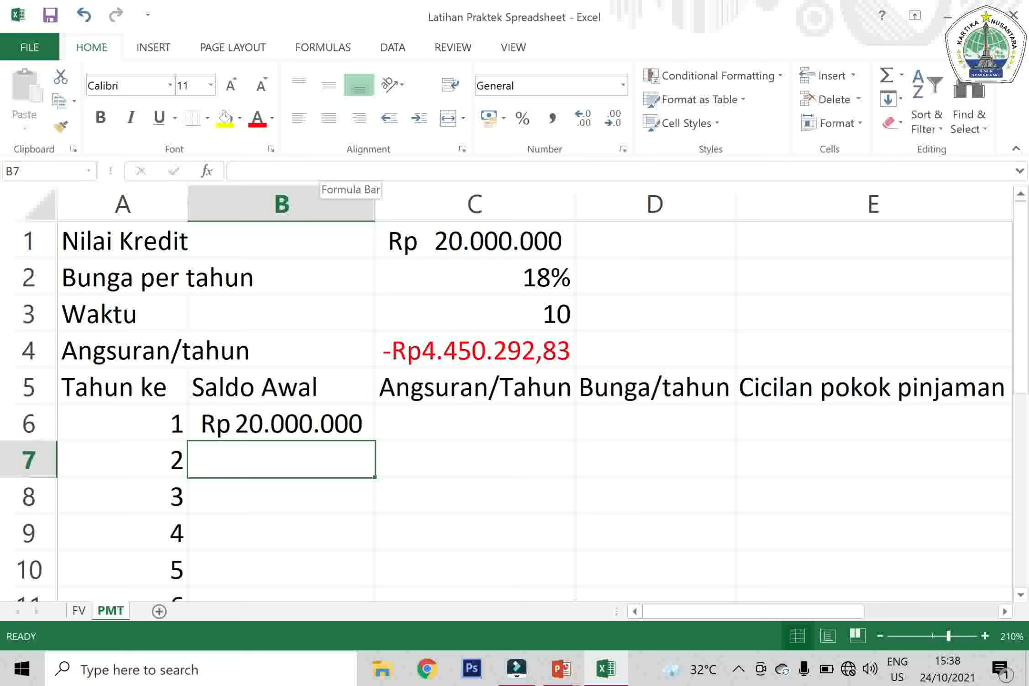
Enter =$C$4 in cell C6 as the first year's Angsuran/Tahun
key(Up)
key(Right)
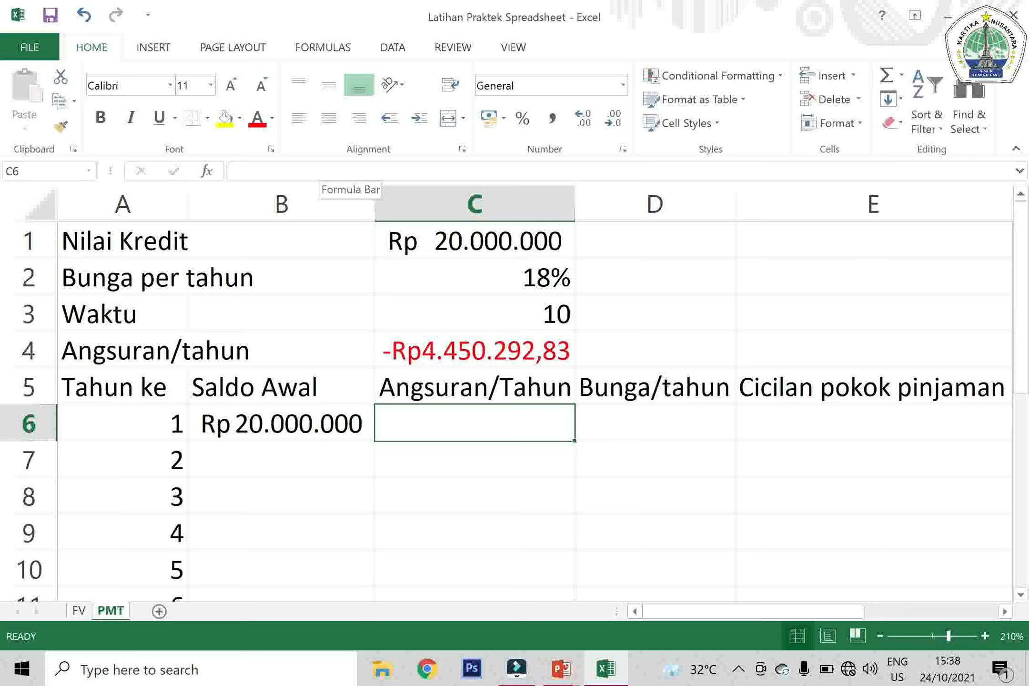
text(=)
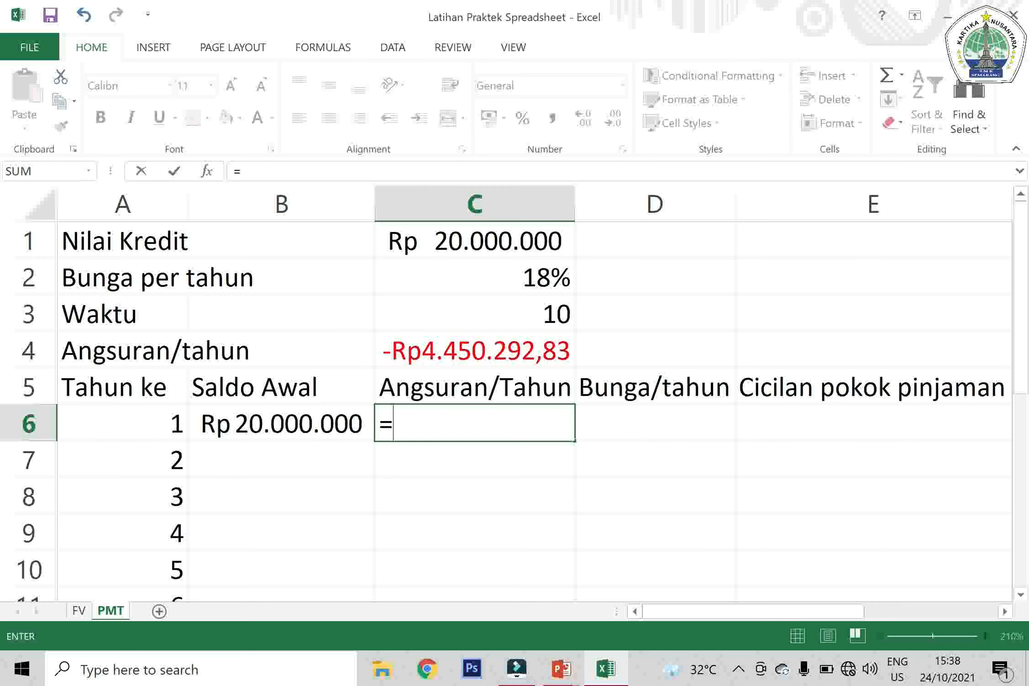
click(441, 352)
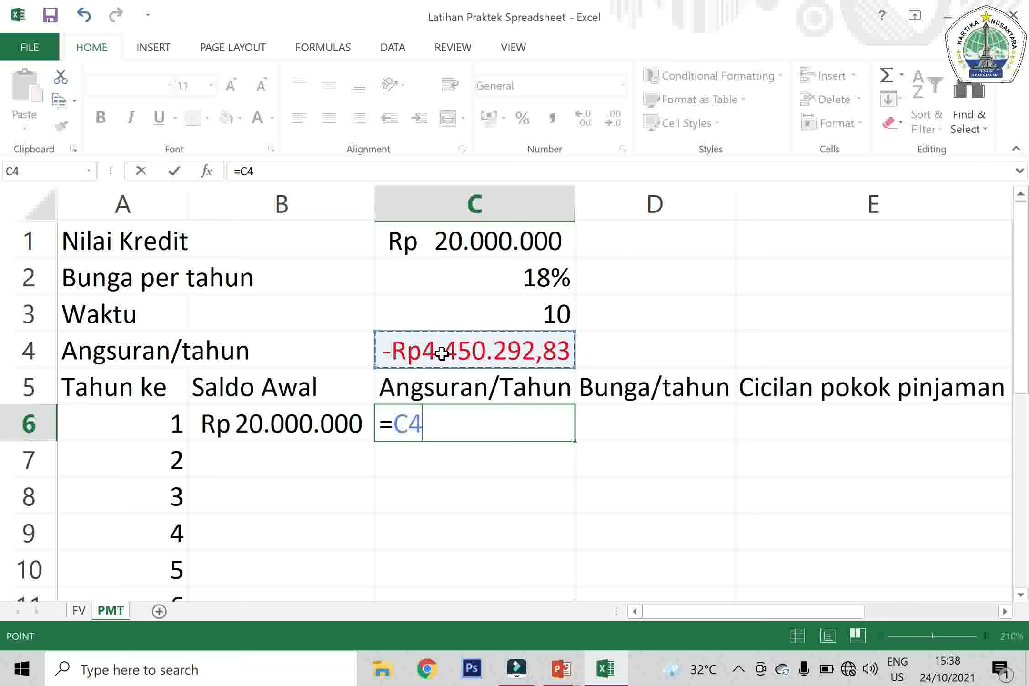
key(F4)
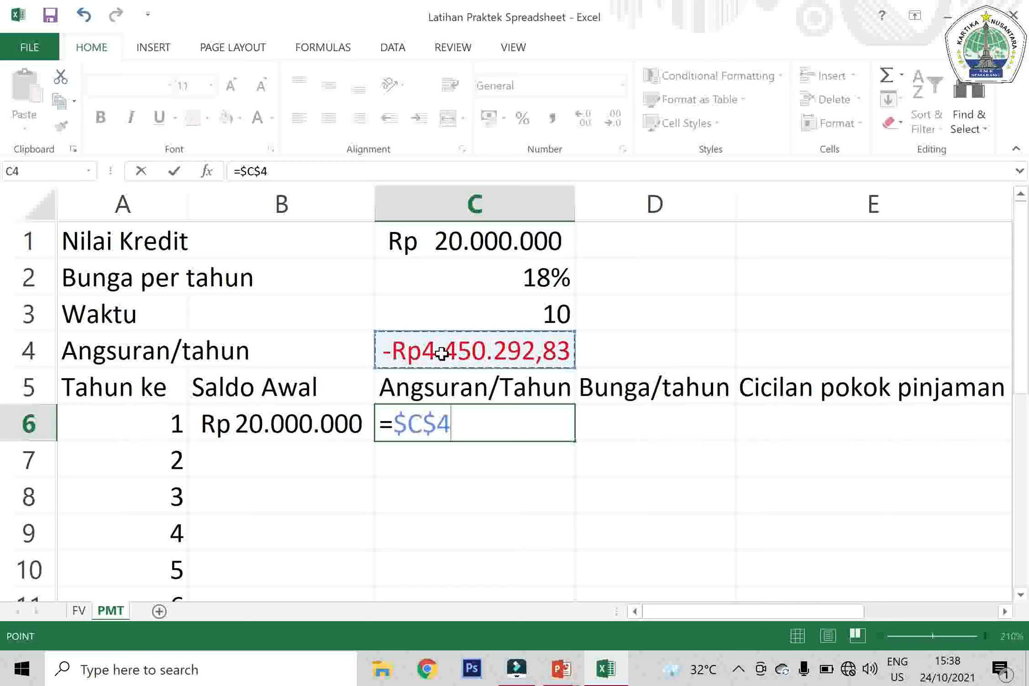
key(Return)
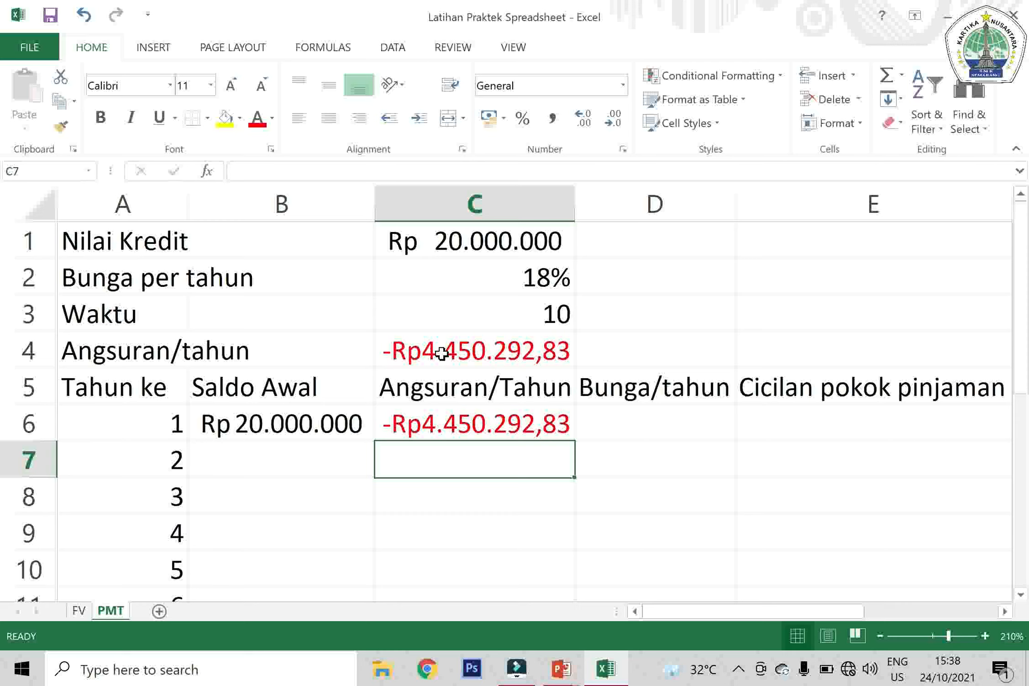
Wrap the payment formula in cell C4 in the ABS function so it reads =ABS(PMT(C2;C3;C1))
key(Up)
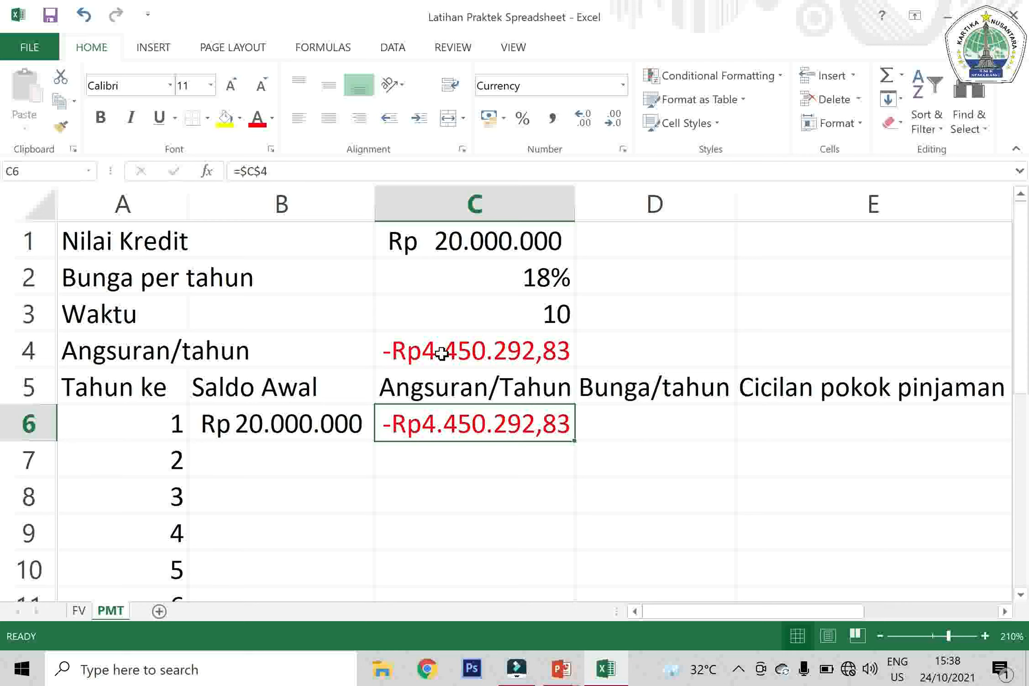
key(Up)
key(Up)
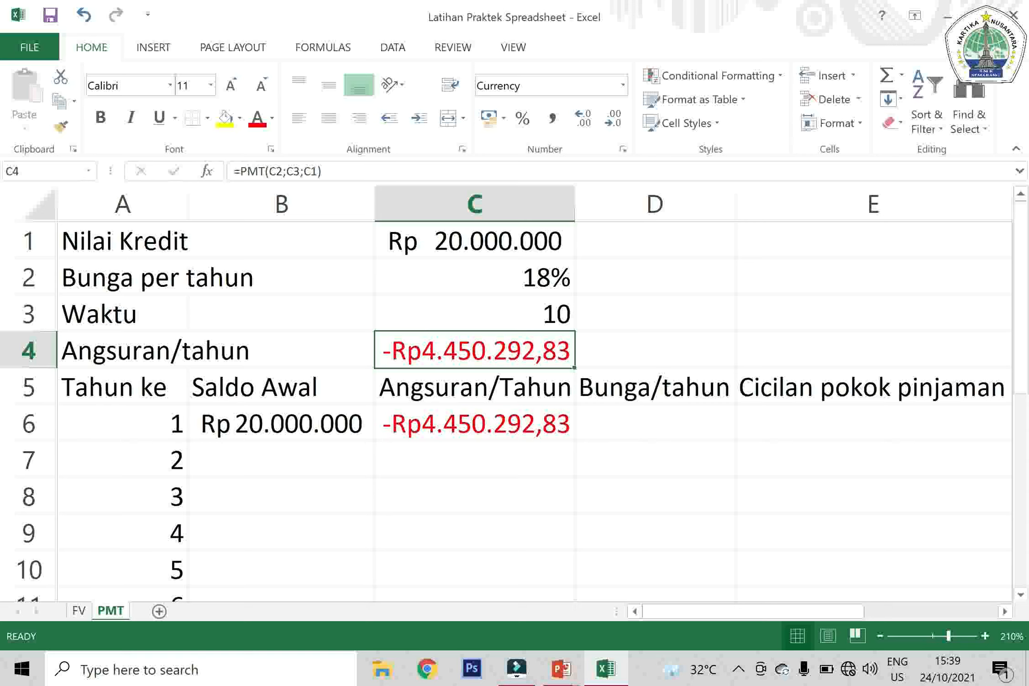
click(241, 171)
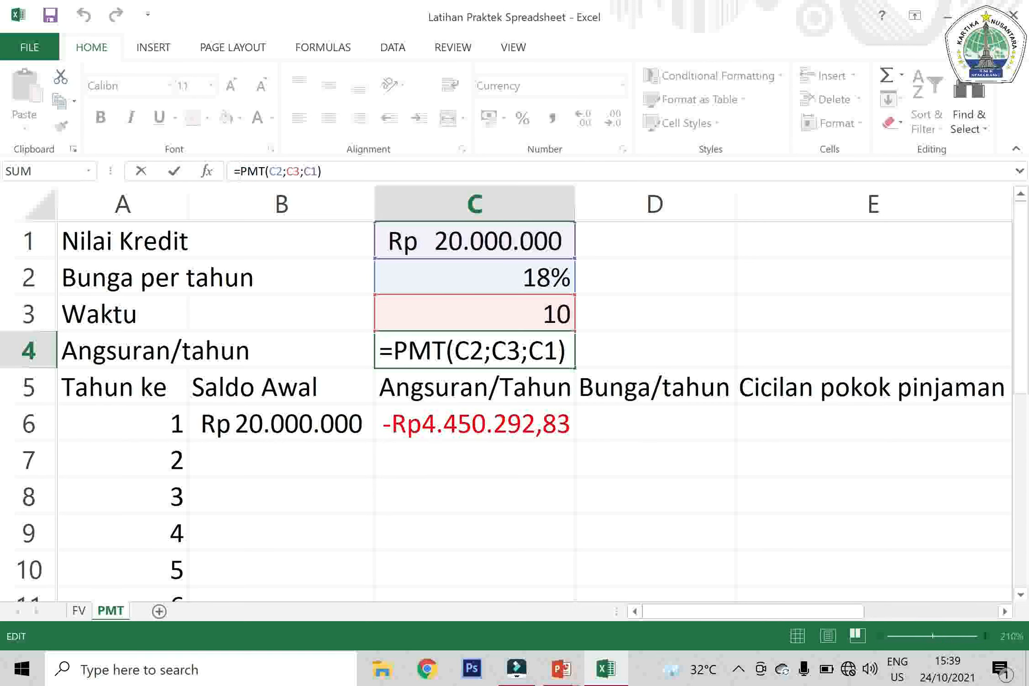
text(ABS)
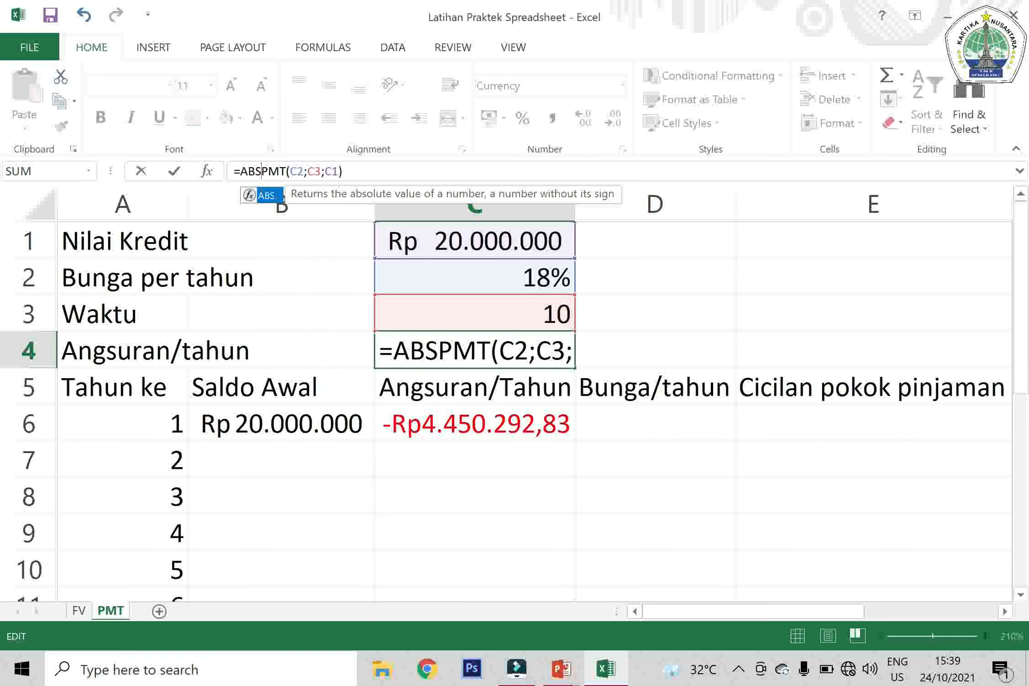
text(()
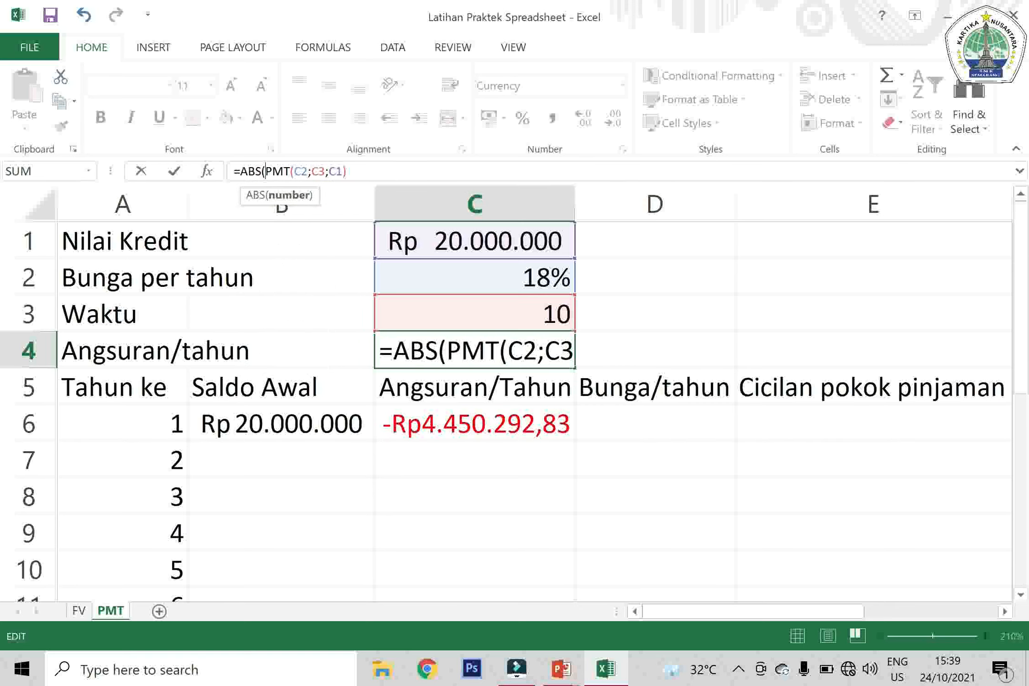
click(360, 171)
text())
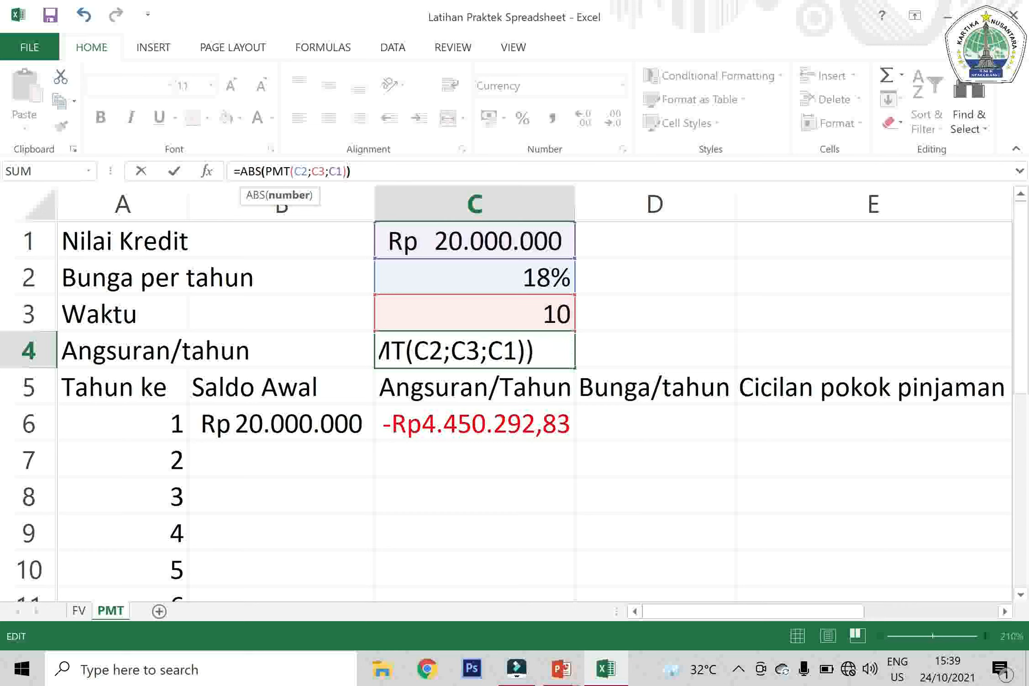
key(Return)
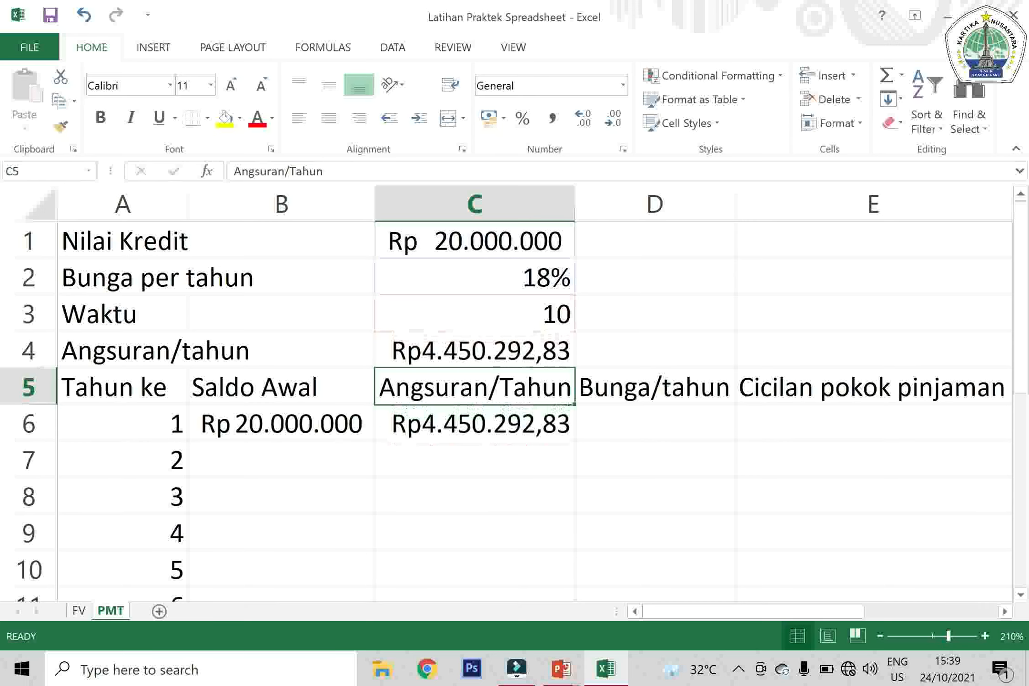
Fill the Angsuran/Tahun formula from C6 down to C15 for all ten years
key(Down)
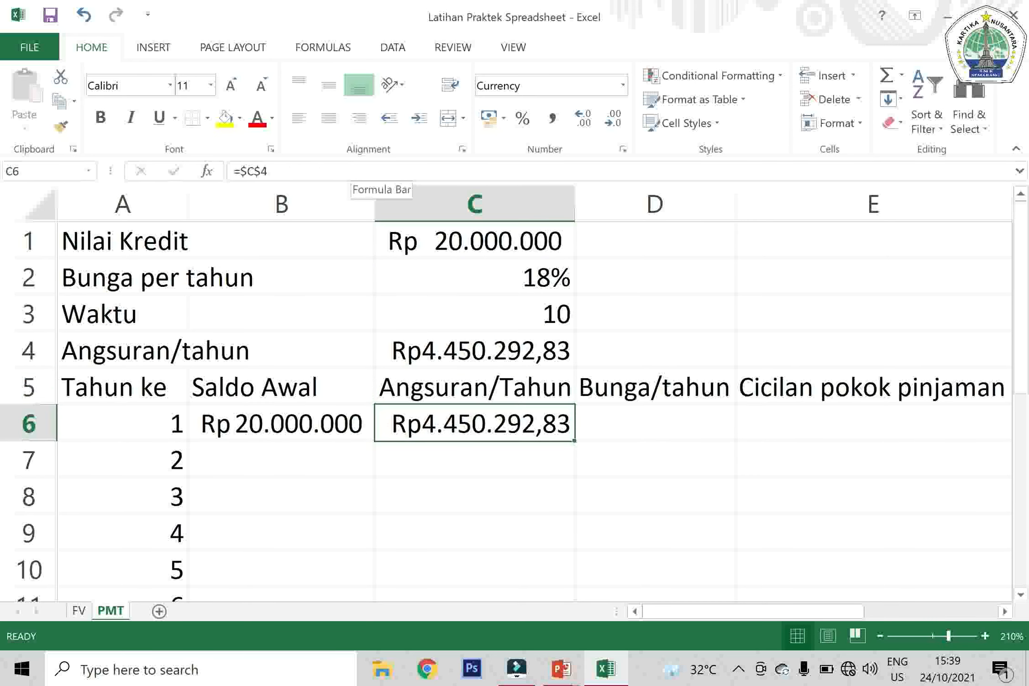
key(Up)
key(Up)
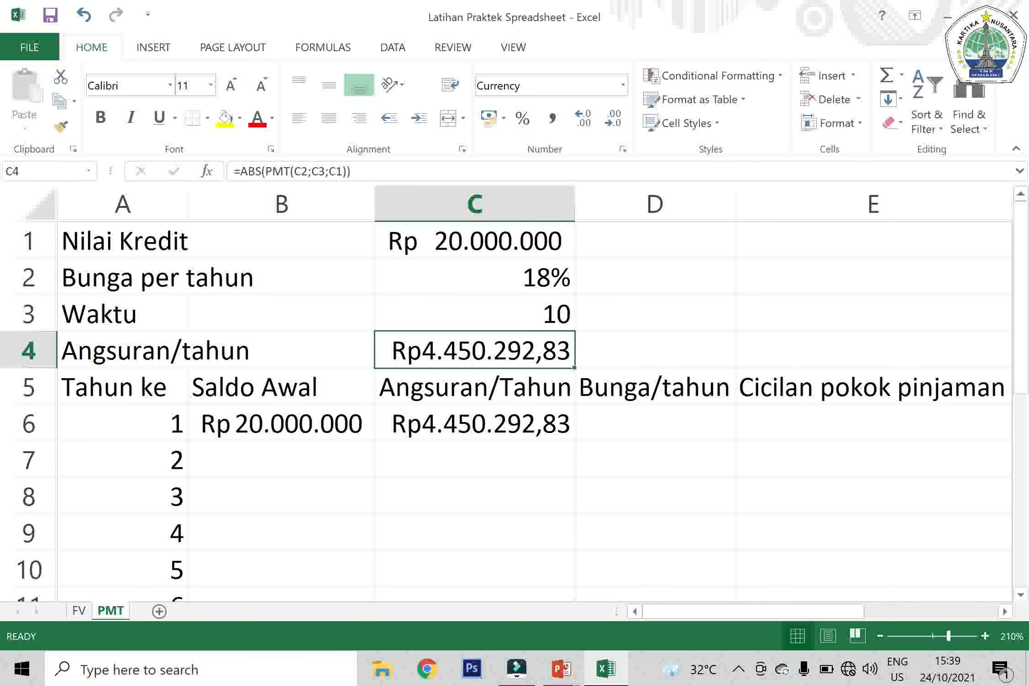
key(Down)
key(Down)
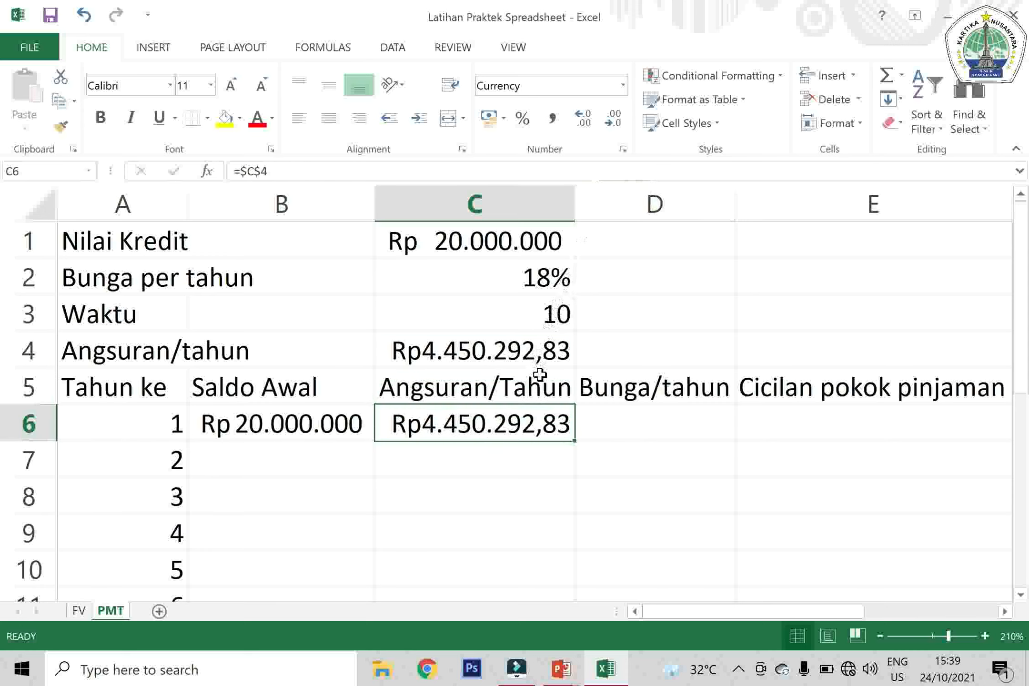
drag(575, 441, 545, 533)
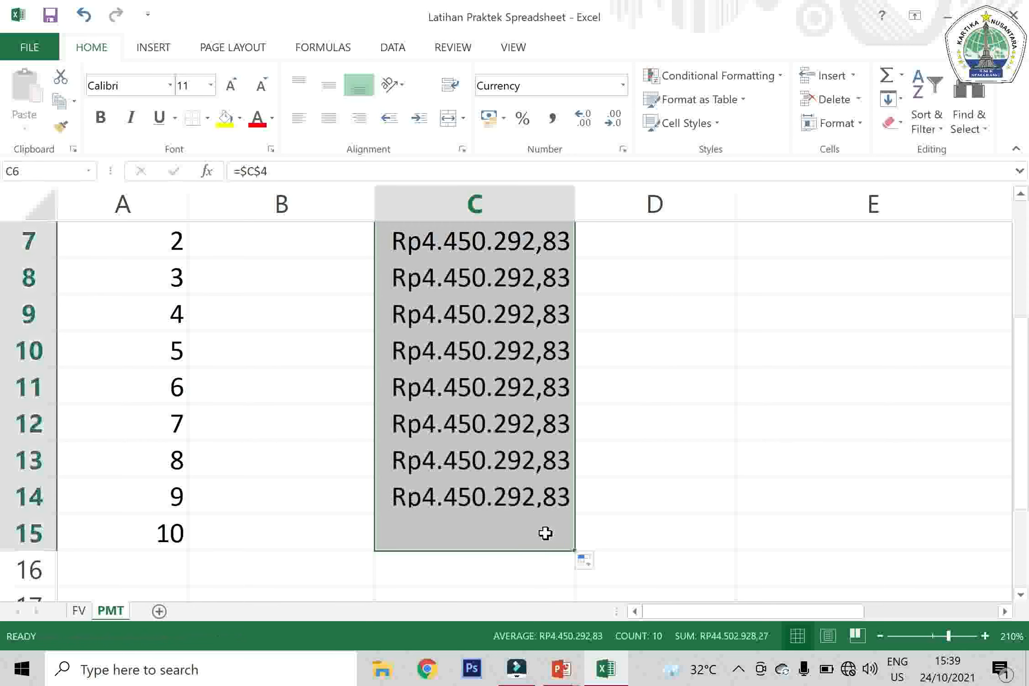
Reduce the Angsuran/tahun amount in cell C4 to zero decimal places
click(533, 310)
key(Up)
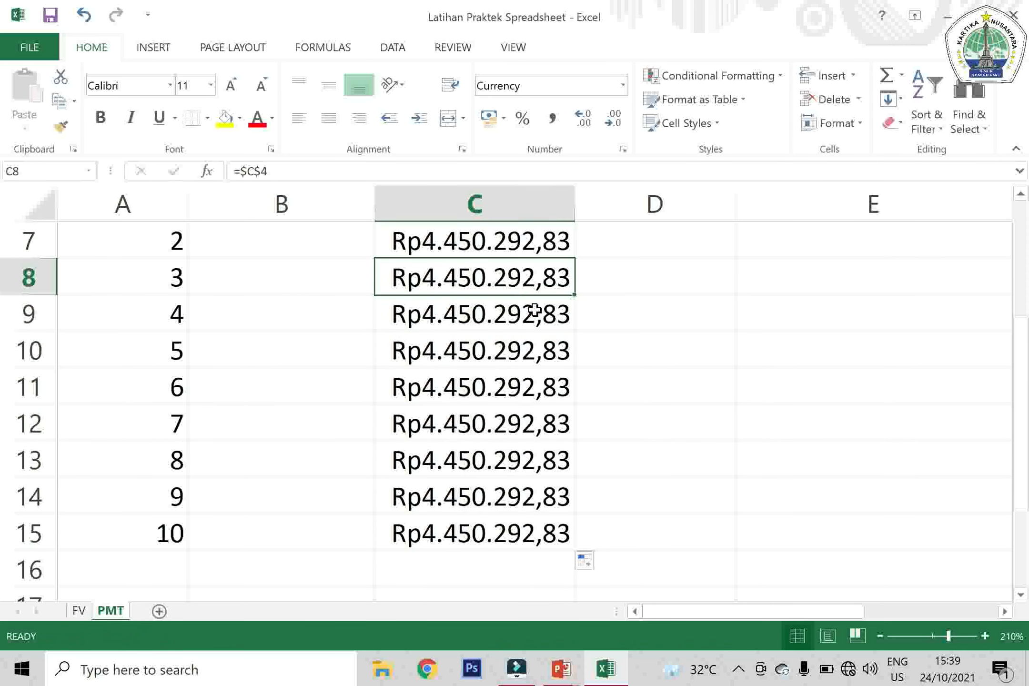
key(Up)
key(Up)
key(Up)
key(Up)
key(Up)
key(Up)
key(Up)
key(Down)
key(Down)
key(Down)
key(Down)
key(Up)
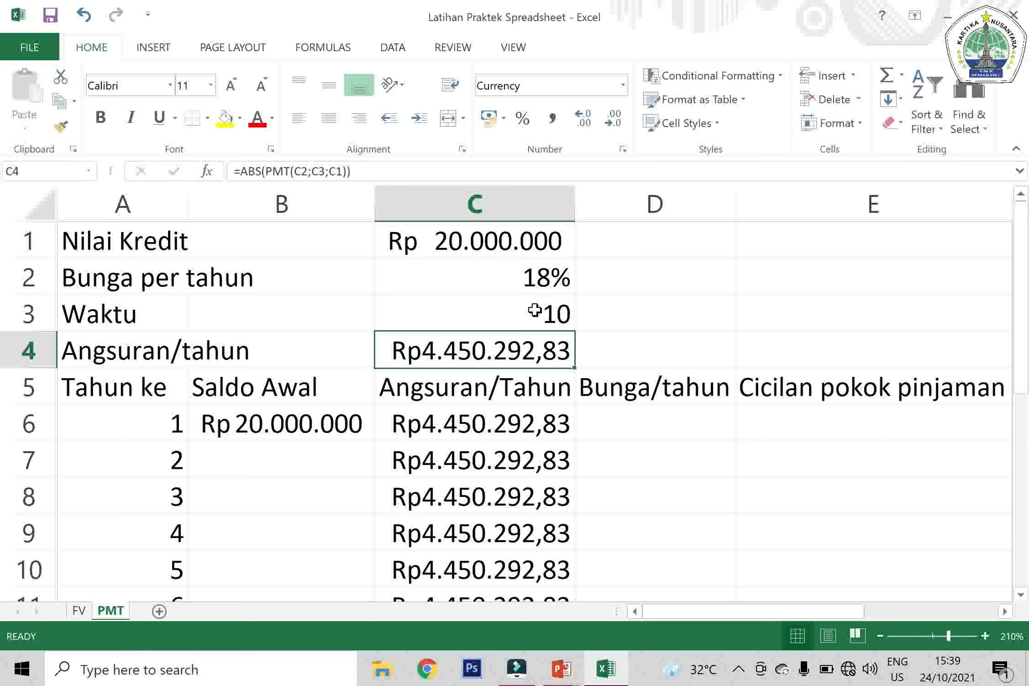
click(615, 128)
click(615, 128)
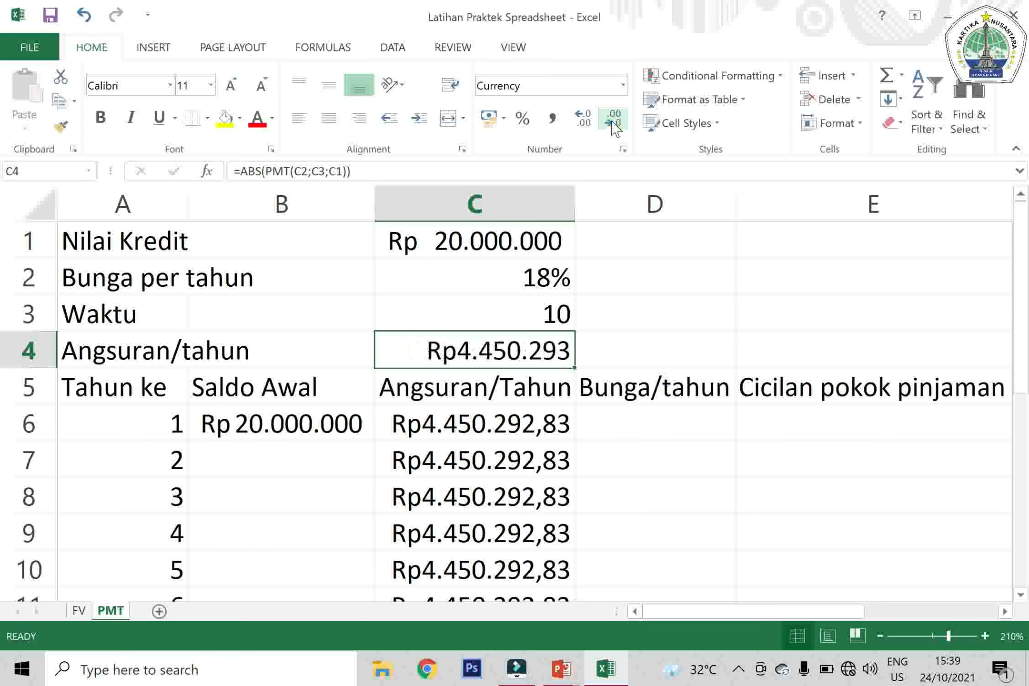
Reduce the Angsuran/Tahun amounts in C6:C15 to zero decimal places
click(530, 420)
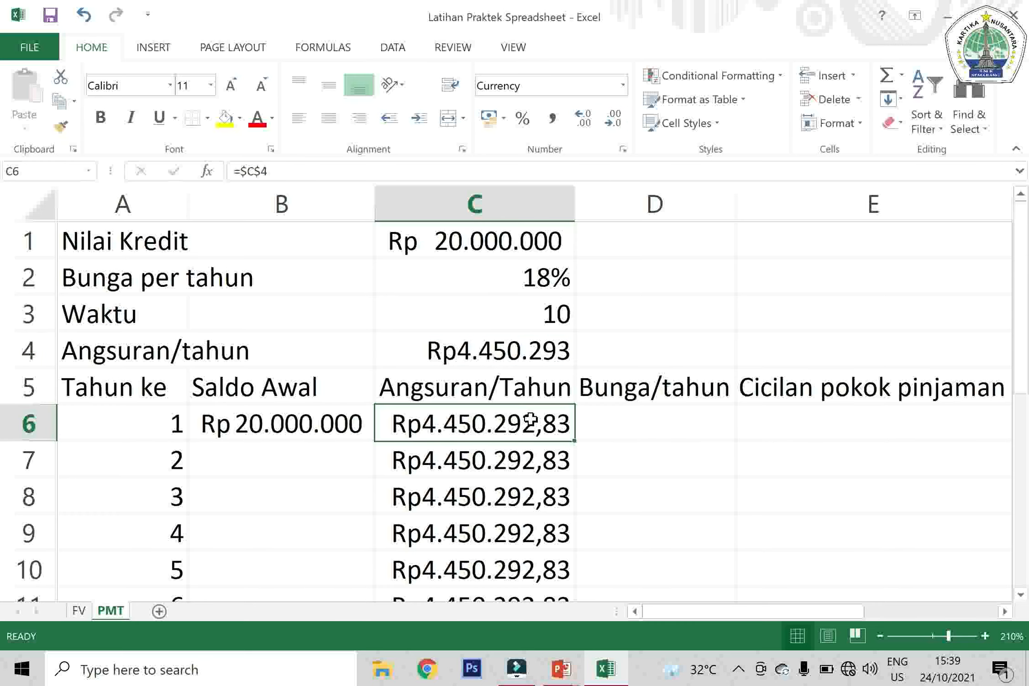
key(shift+Down)
key(shift+Down)
key(shift+Down)
key(shift+Down)
key(shift+Down)
key(shift+Down)
key(shift+Down)
key(shift+Down)
key(shift+Down)
key(shift+Down)
key(shift+Down)
key(shift+Up)
key(shift+Up)
key(shift+Up)
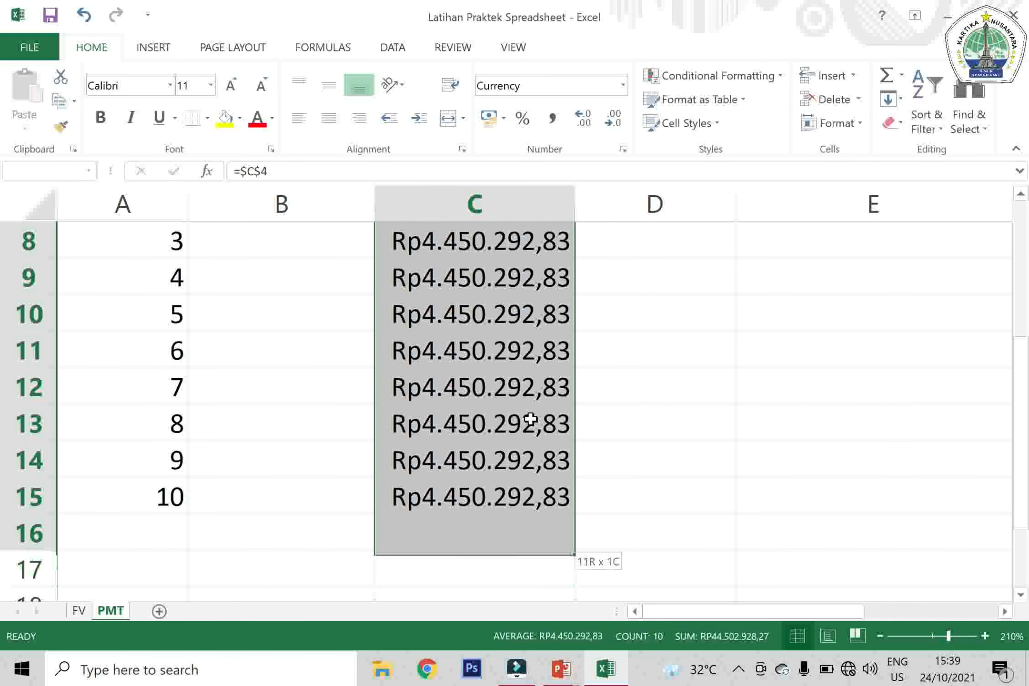
key(shift+Down)
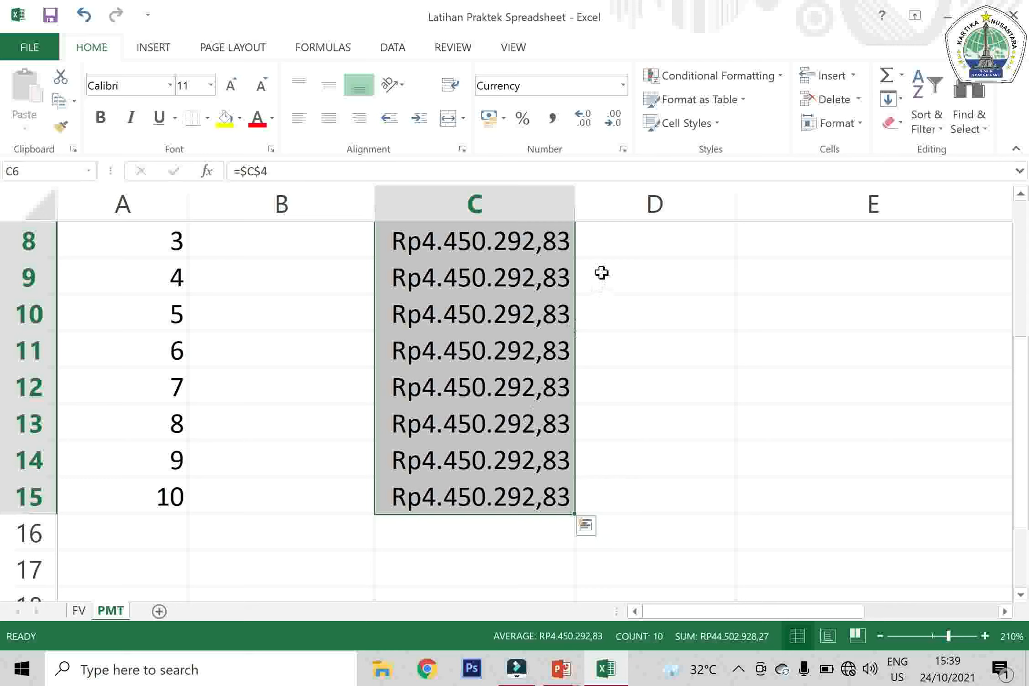
click(624, 121)
click(624, 121)
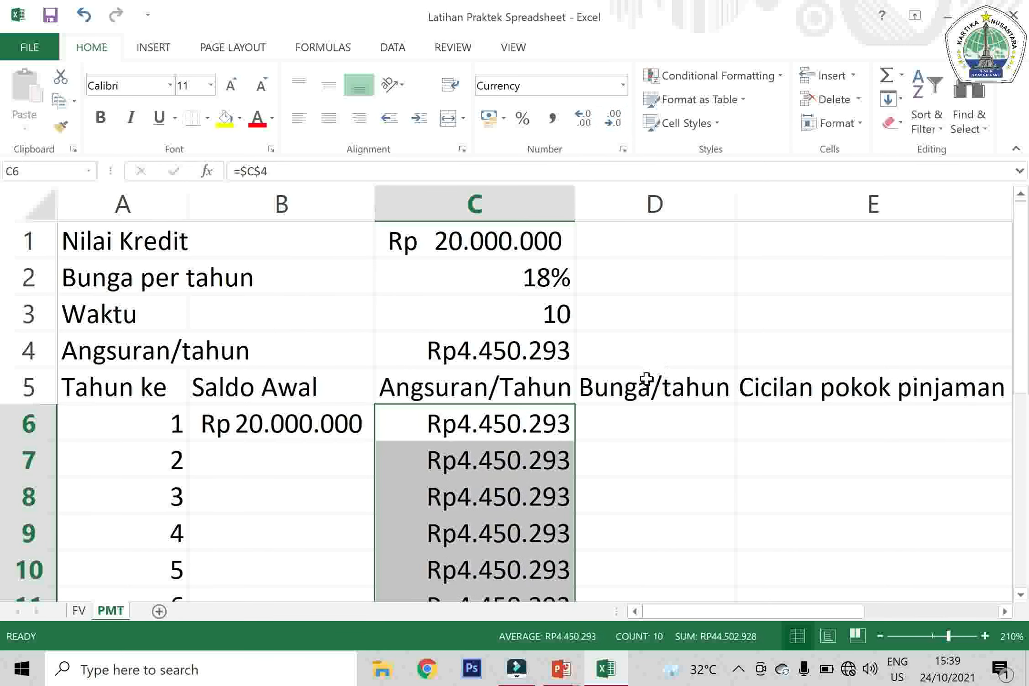
Enter =B6*$C$2 in cell D6 as the first year's Bunga/tahun
click(630, 412)
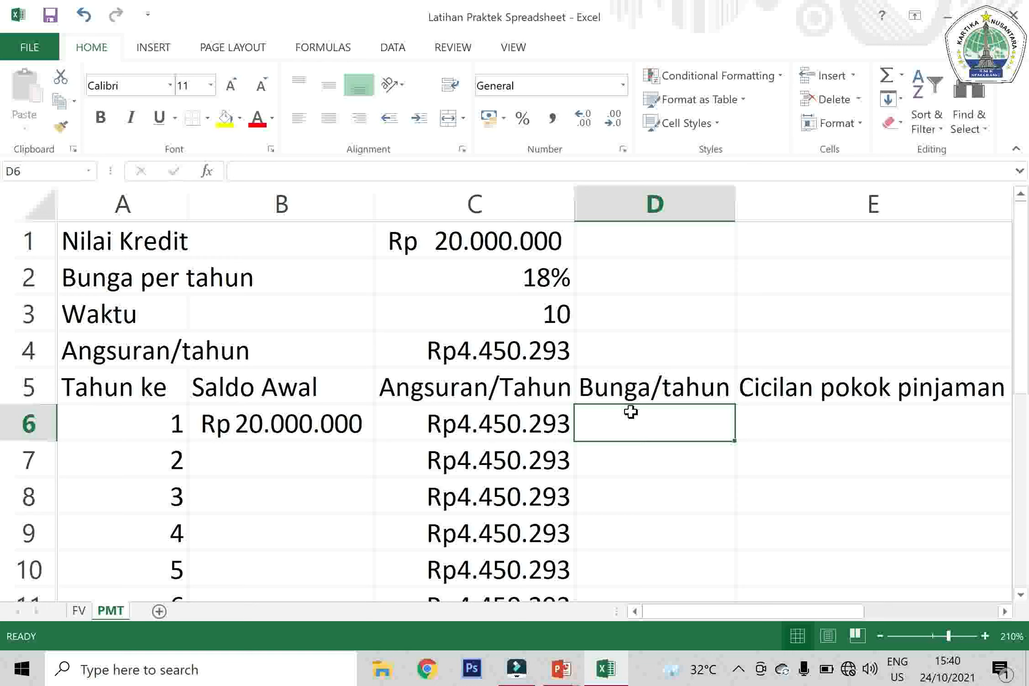
text(=)
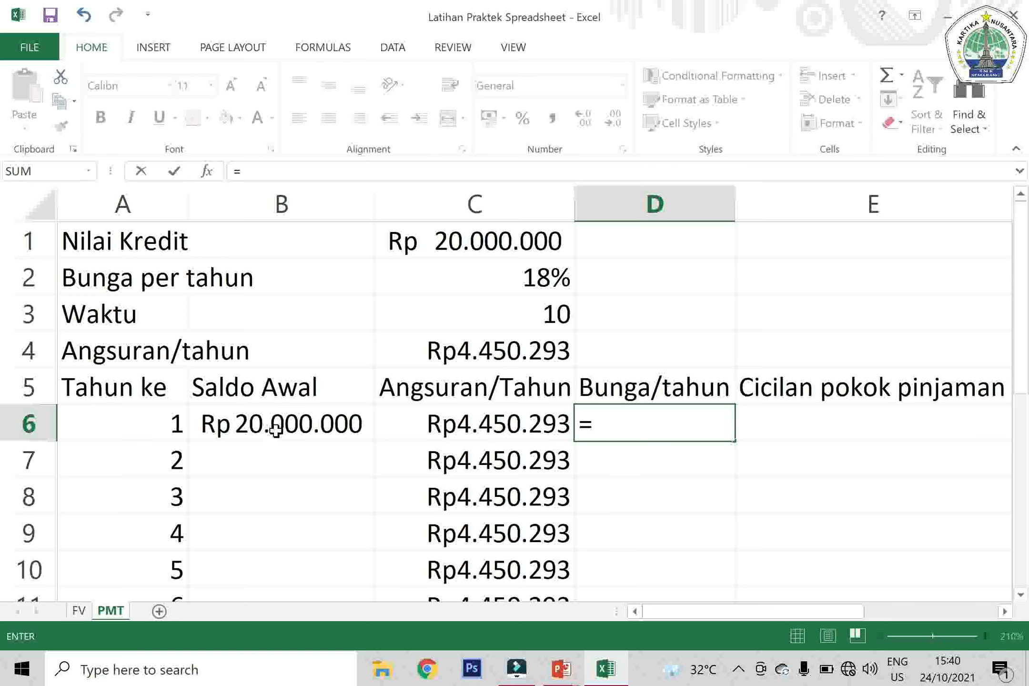
click(306, 427)
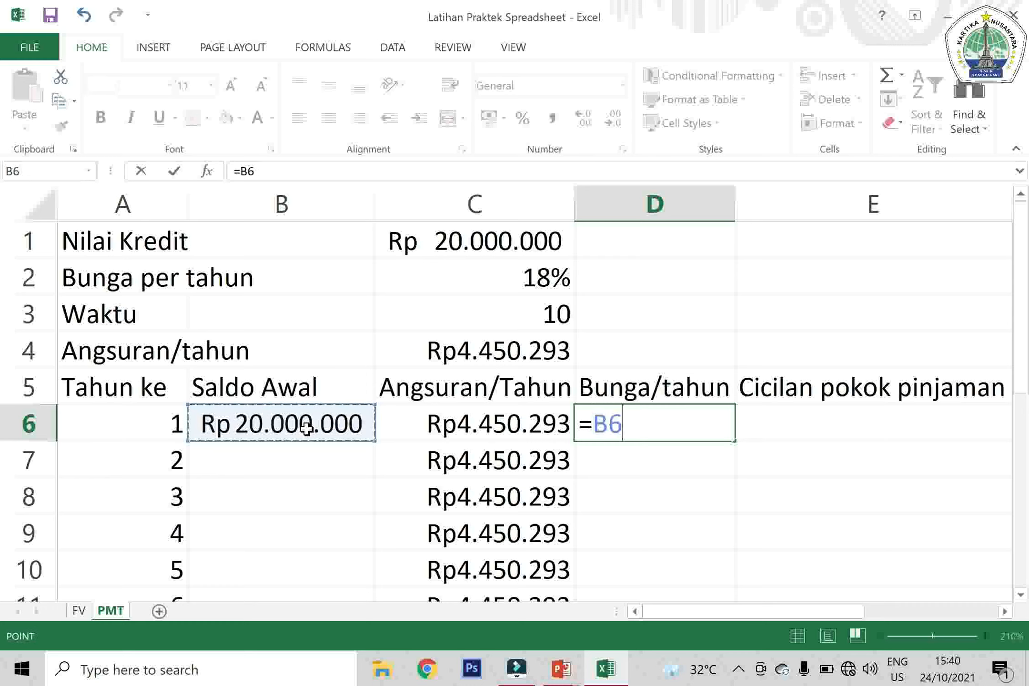
text(*)
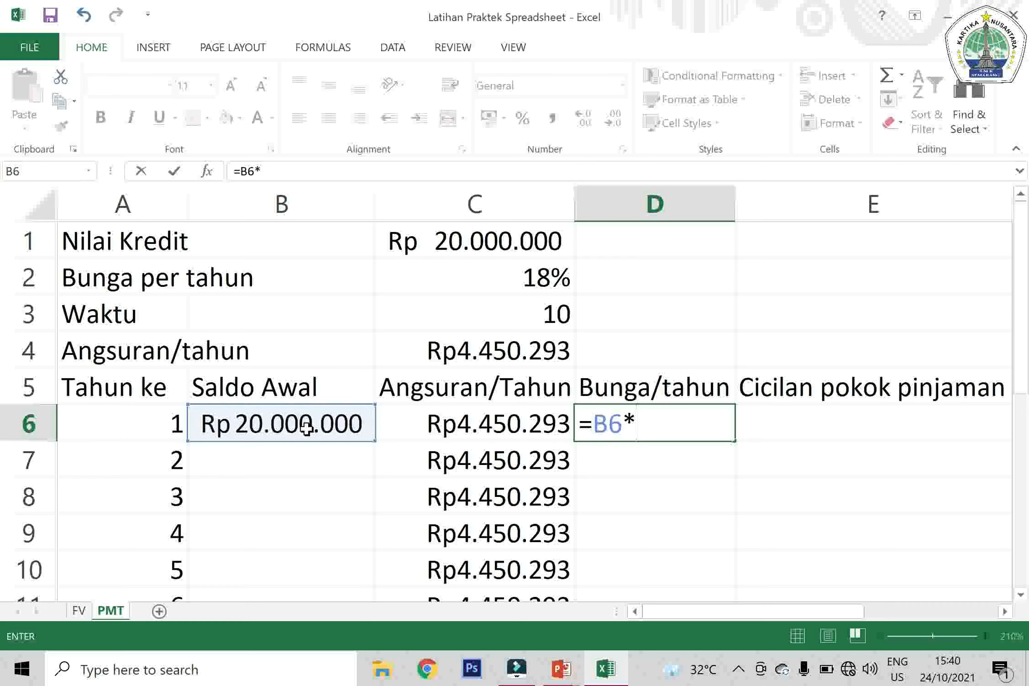
click(471, 286)
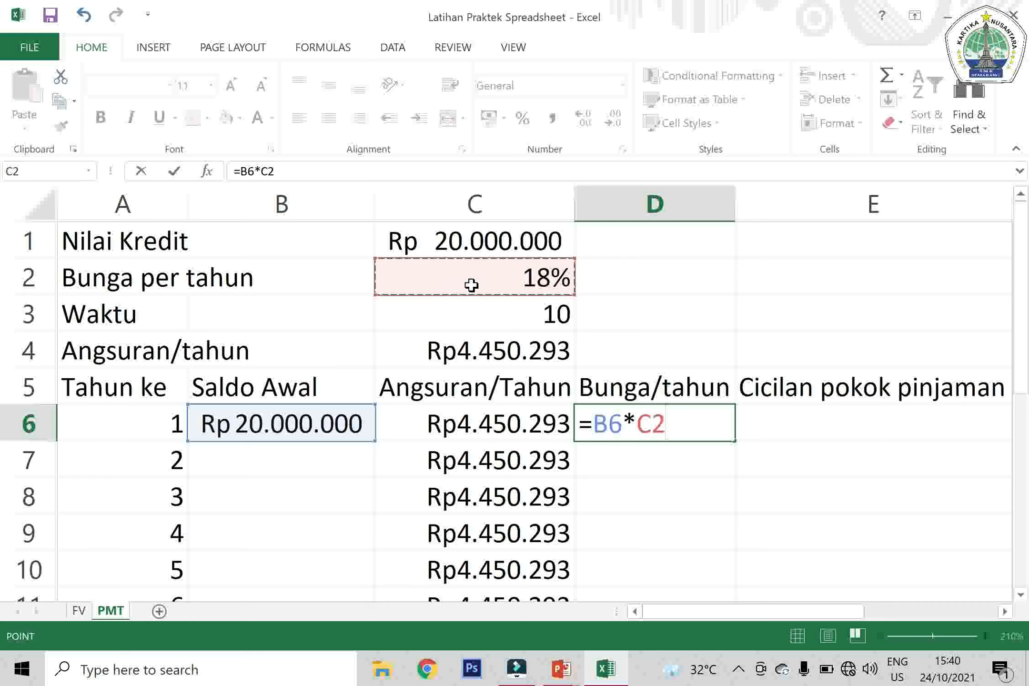
key(F4)
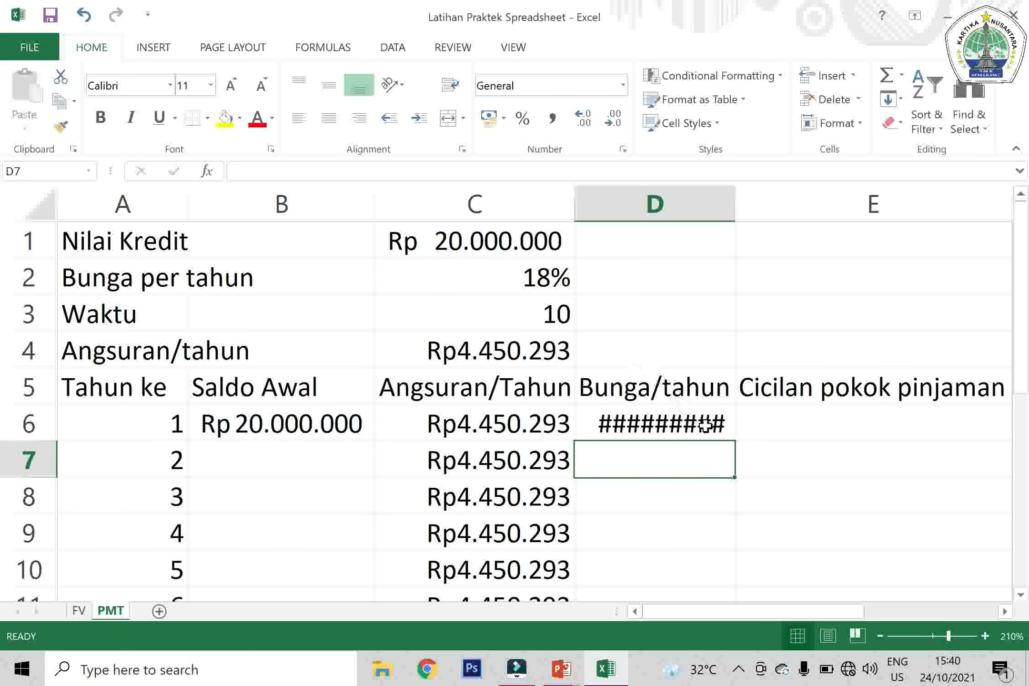
Autofit the width of column D and fill the Bunga/tahun formula from D6 down to D15
double_click(734, 194)
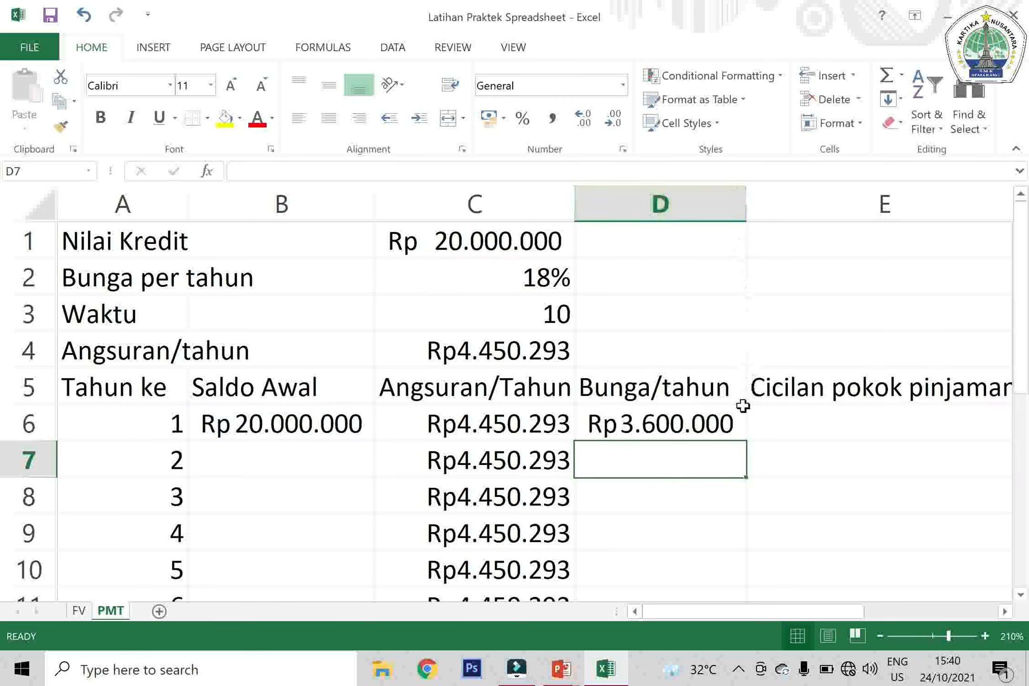
click(730, 425)
double_click(747, 442)
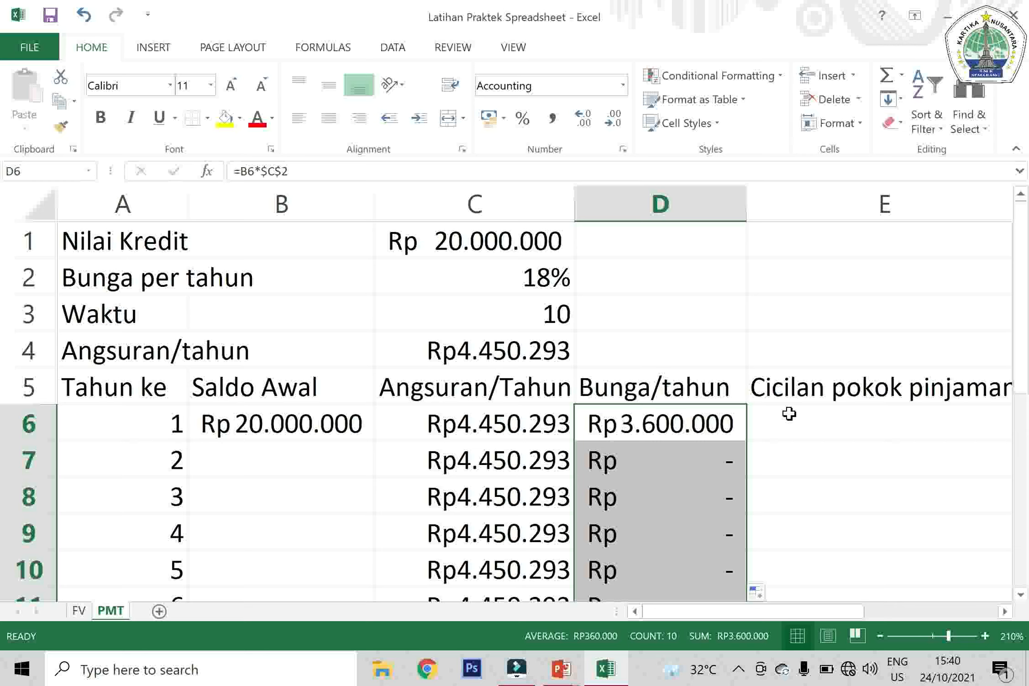
Enter =C6-D6 in cell E6 as the Cicilan pokok pinjaman and fill it down to E15
click(811, 418)
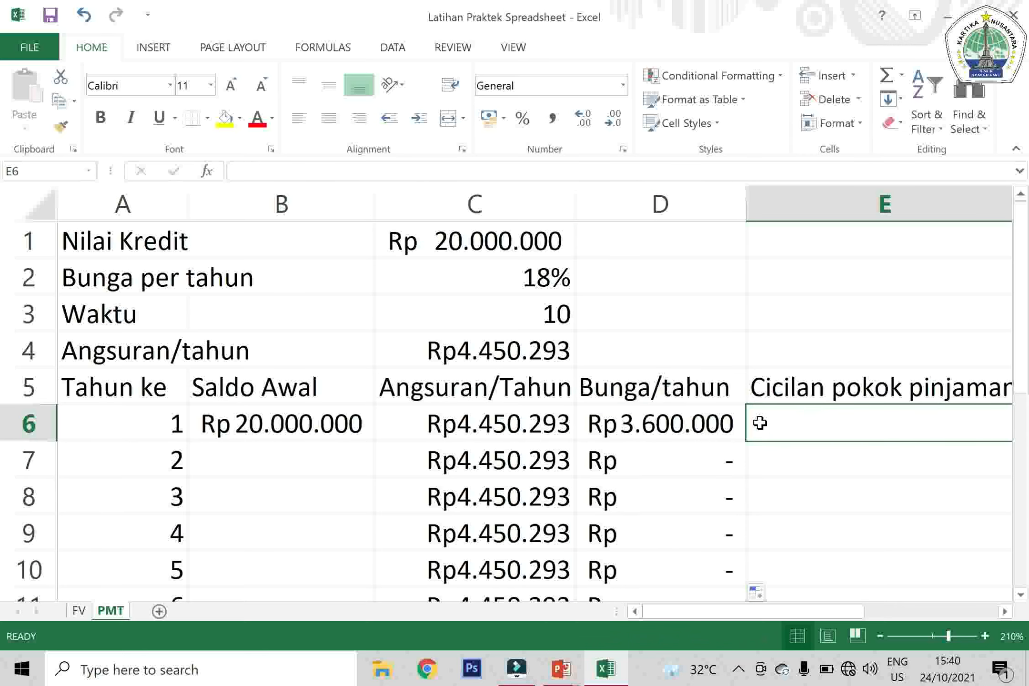
click(712, 450)
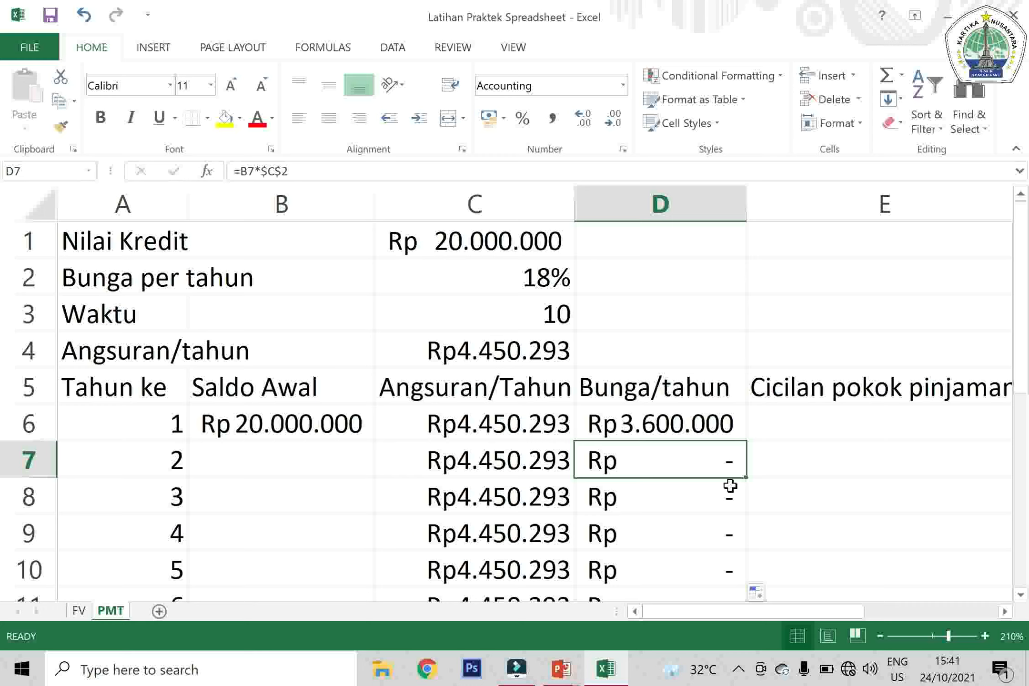
click(801, 427)
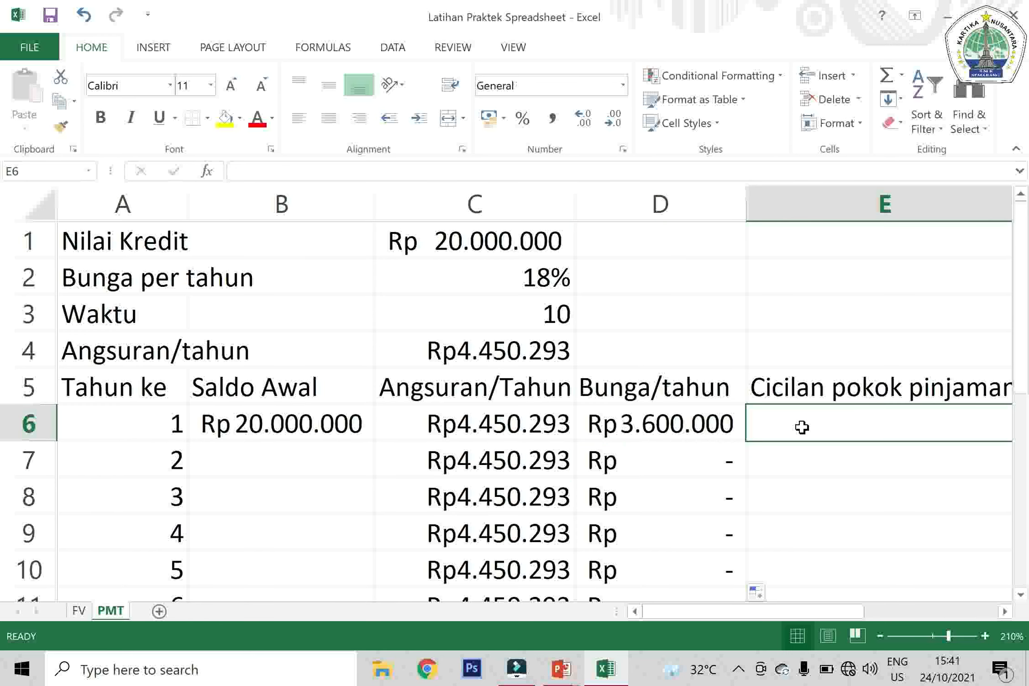
text(=)
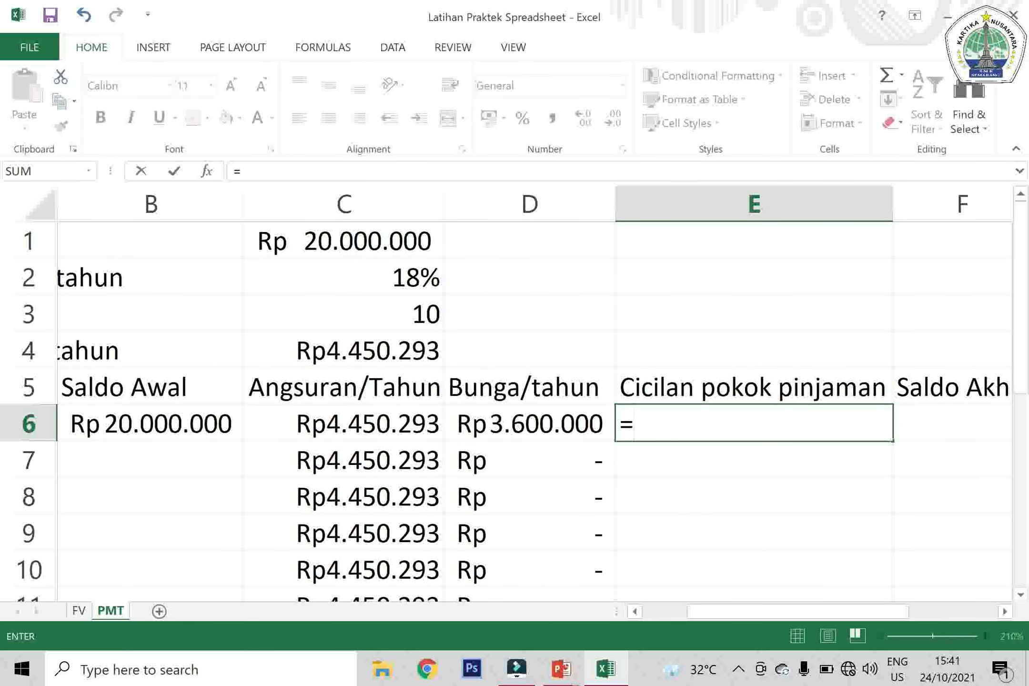
click(373, 423)
text(-)
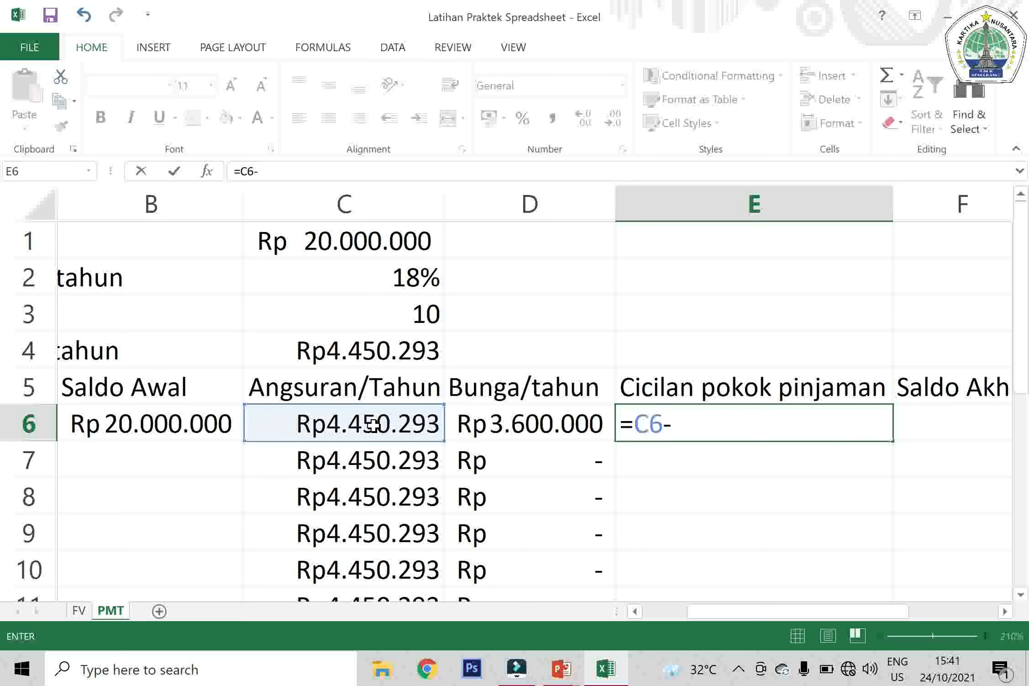
click(482, 425)
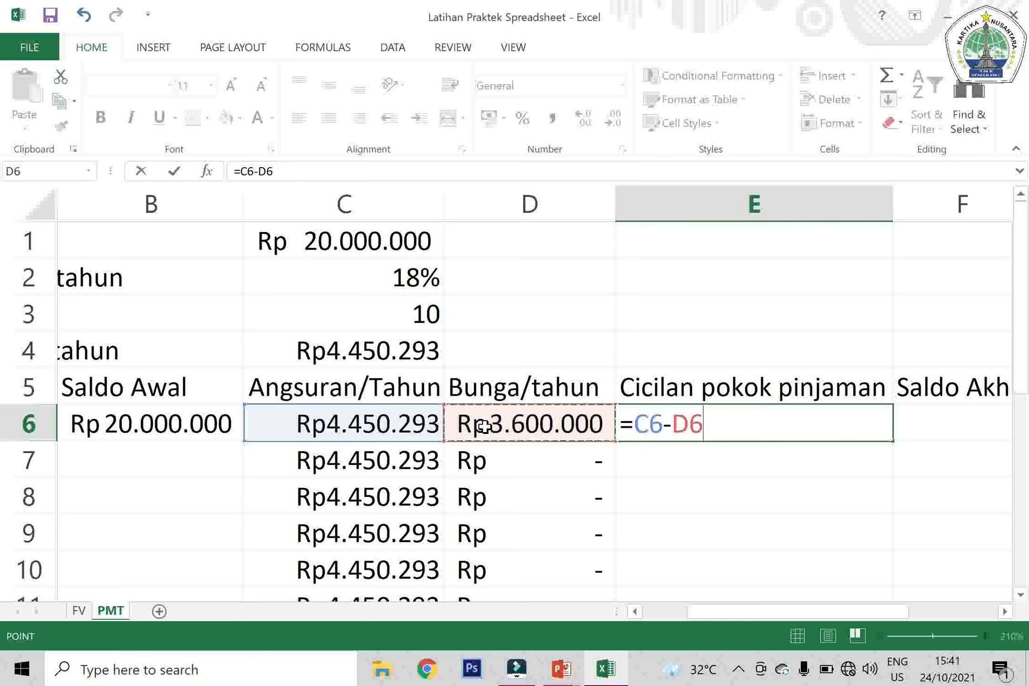
key(Return)
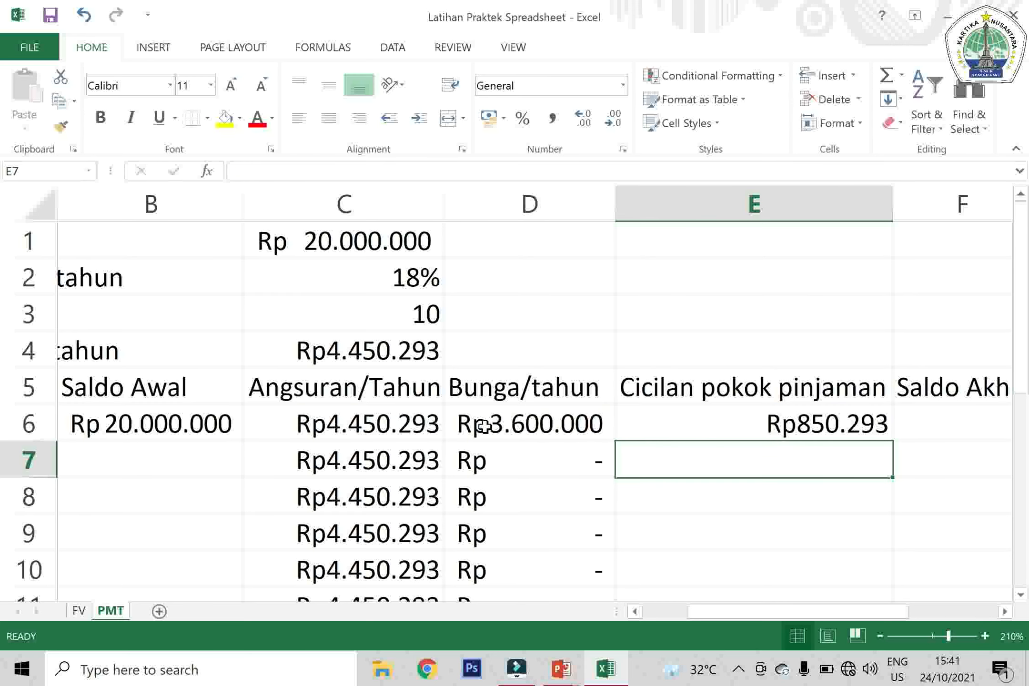
click(747, 425)
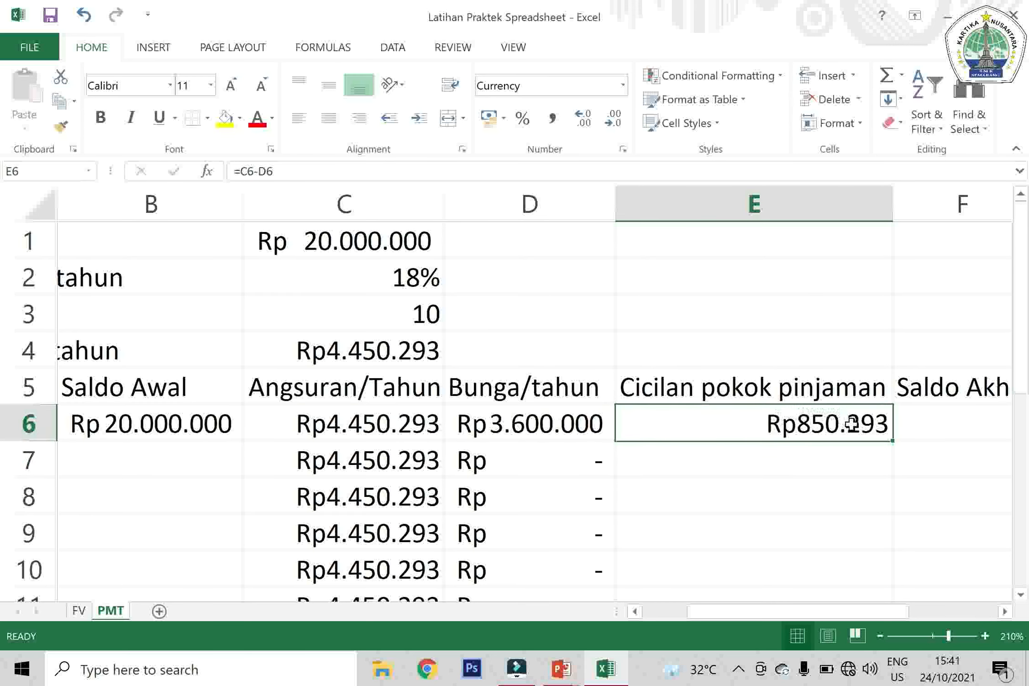
double_click(893, 442)
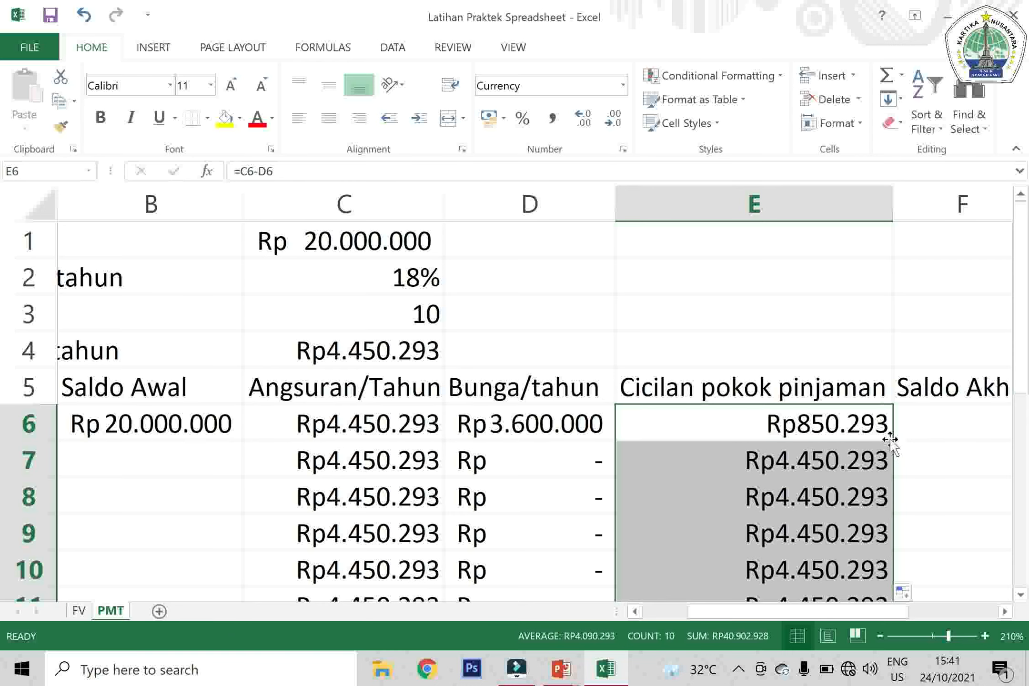
Enter =B6-E6 in cell F6 as the Saldo Akhir and fill it down to F15
click(935, 424)
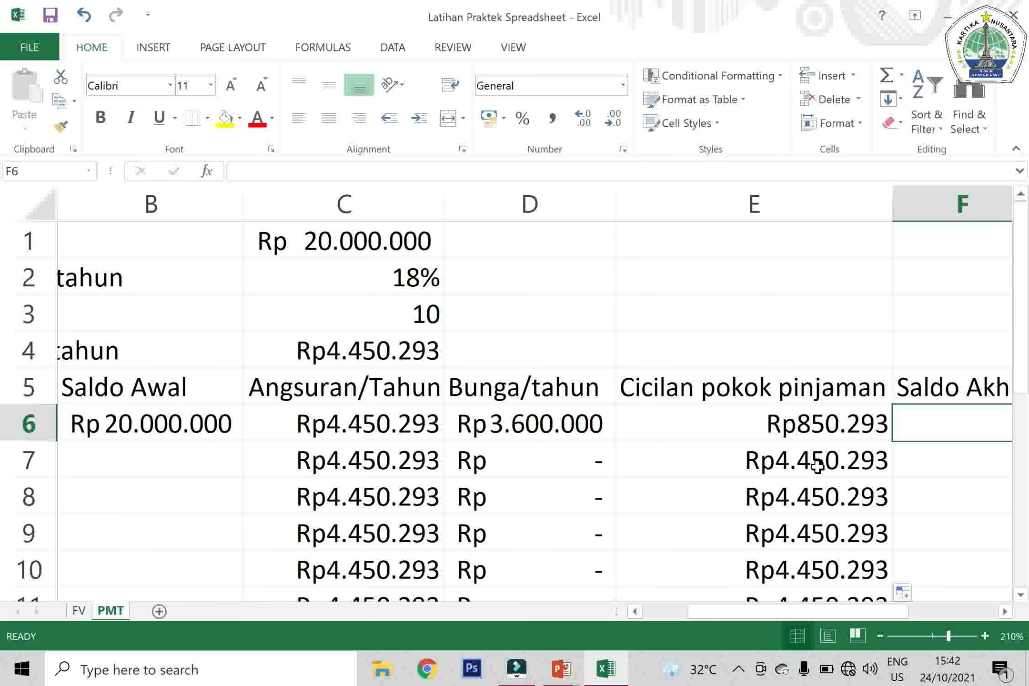
text(=)
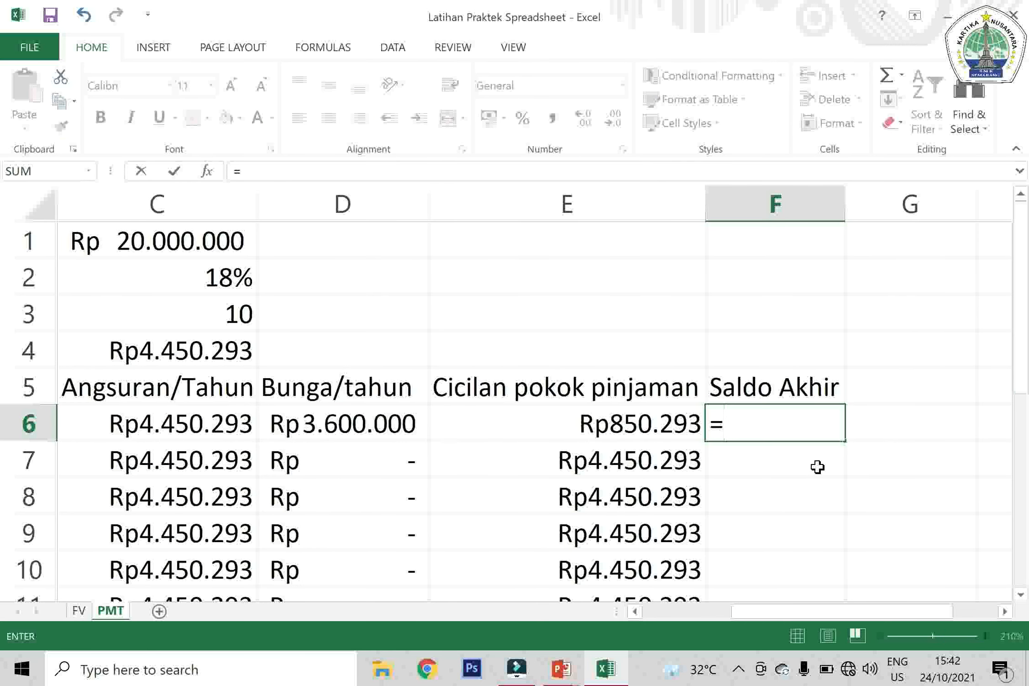
click(88, 430)
key(Left)
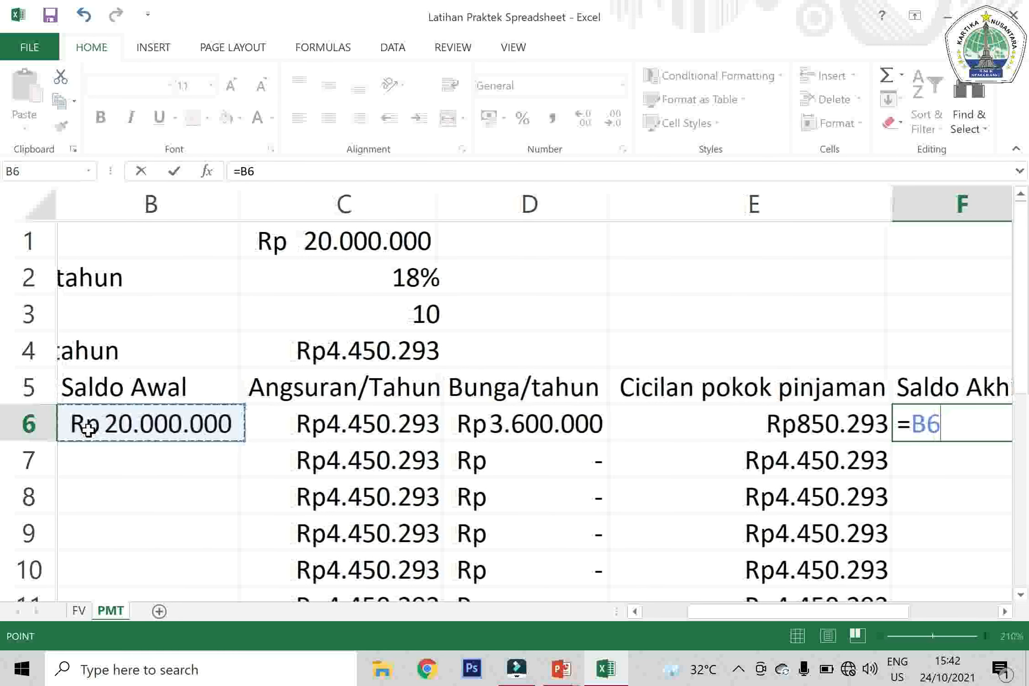
text(-)
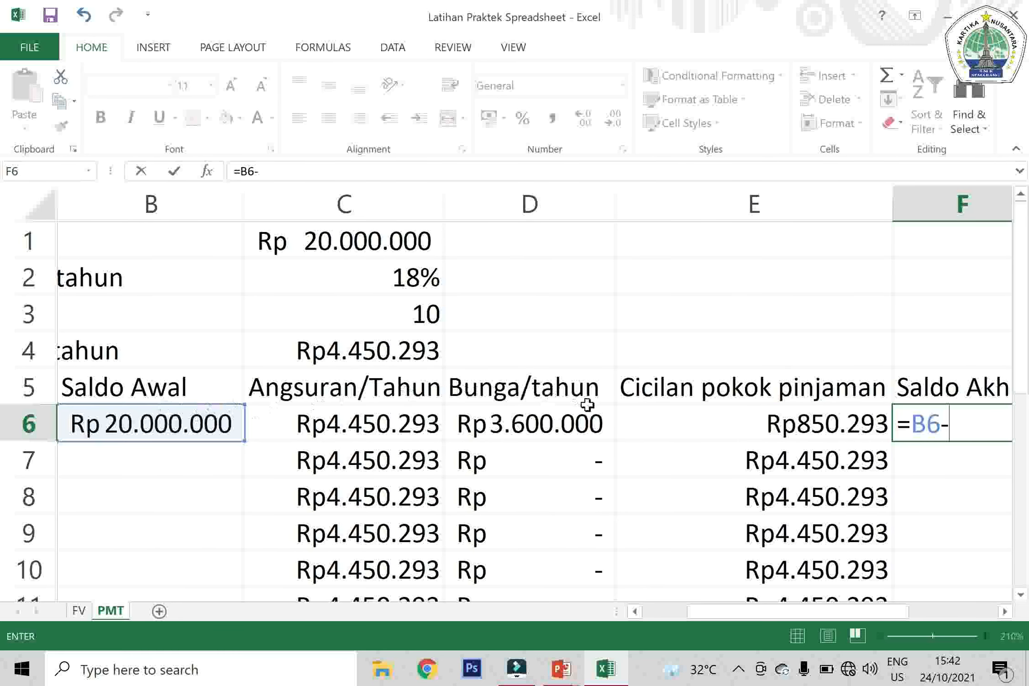
click(657, 421)
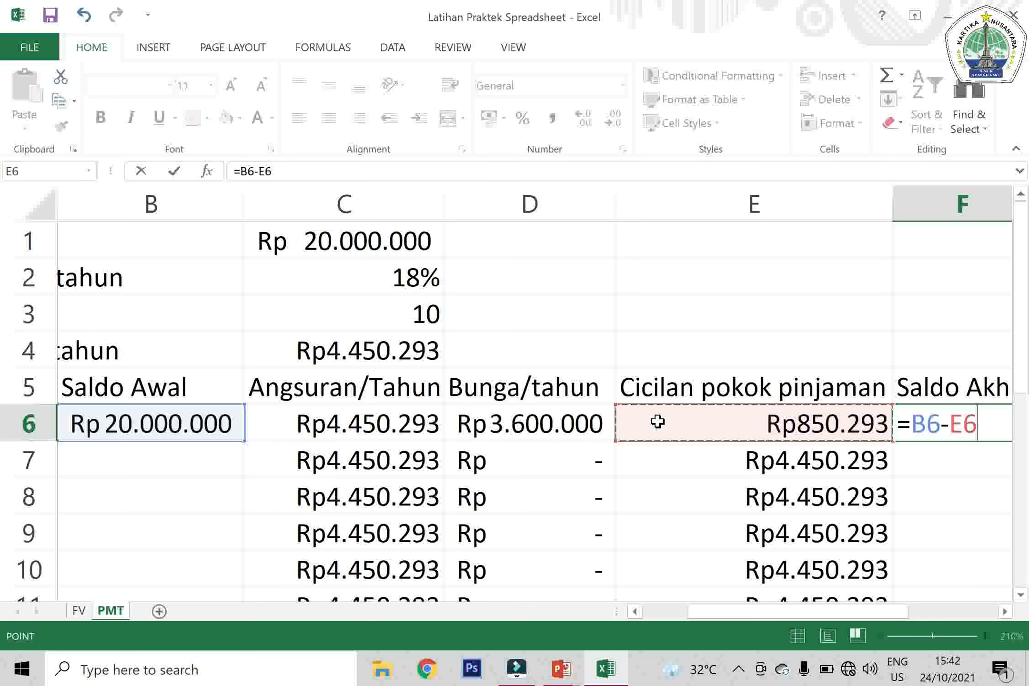
key(Return)
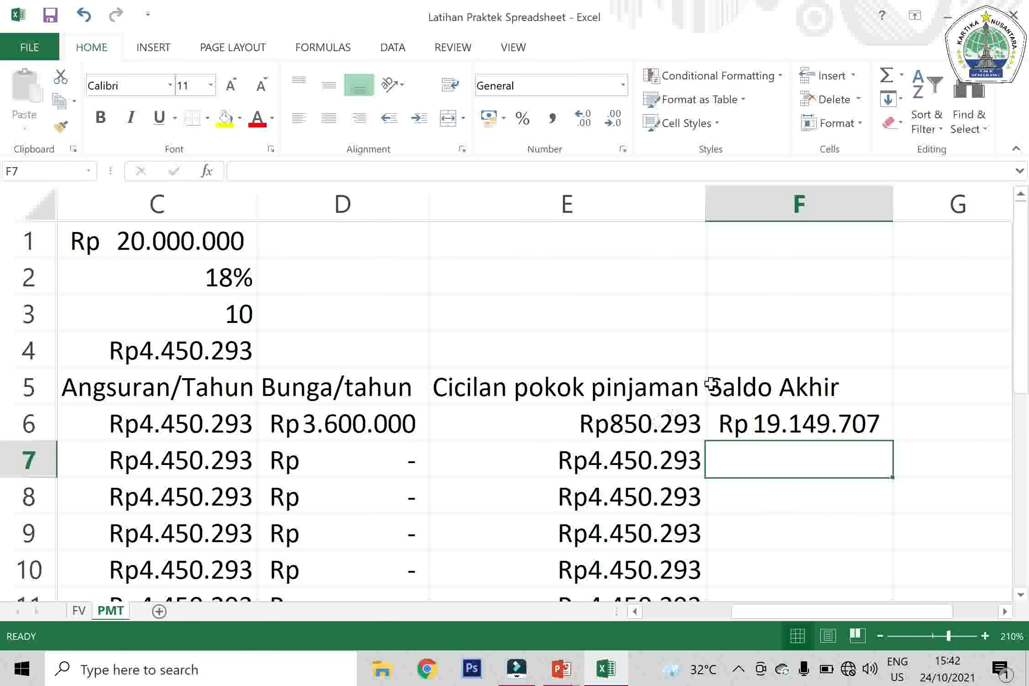
click(868, 424)
double_click(894, 443)
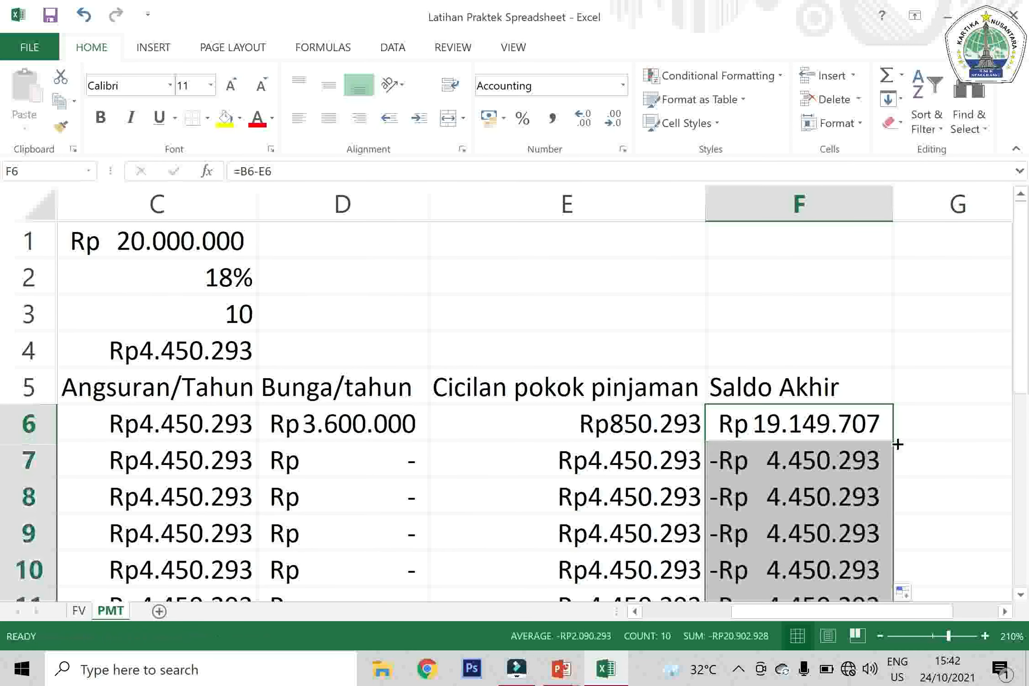
Enter =F6 in cell B7 so the second year's Saldo Awal takes the first year's Saldo Akhir
click(826, 422)
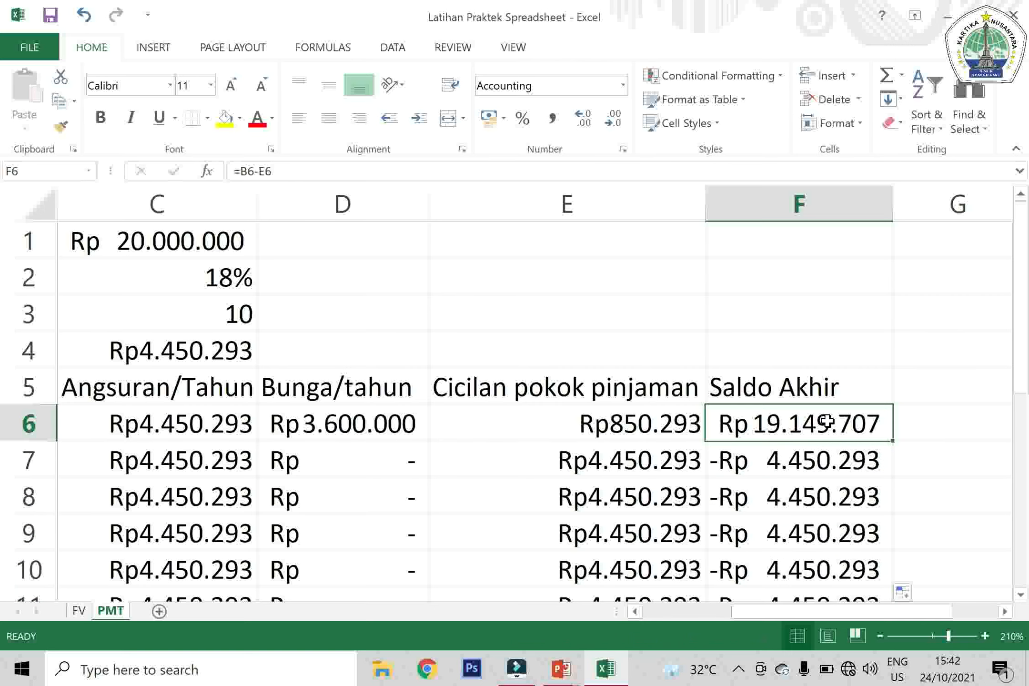
key(Left)
key(Left)
key(Left)
key(Left)
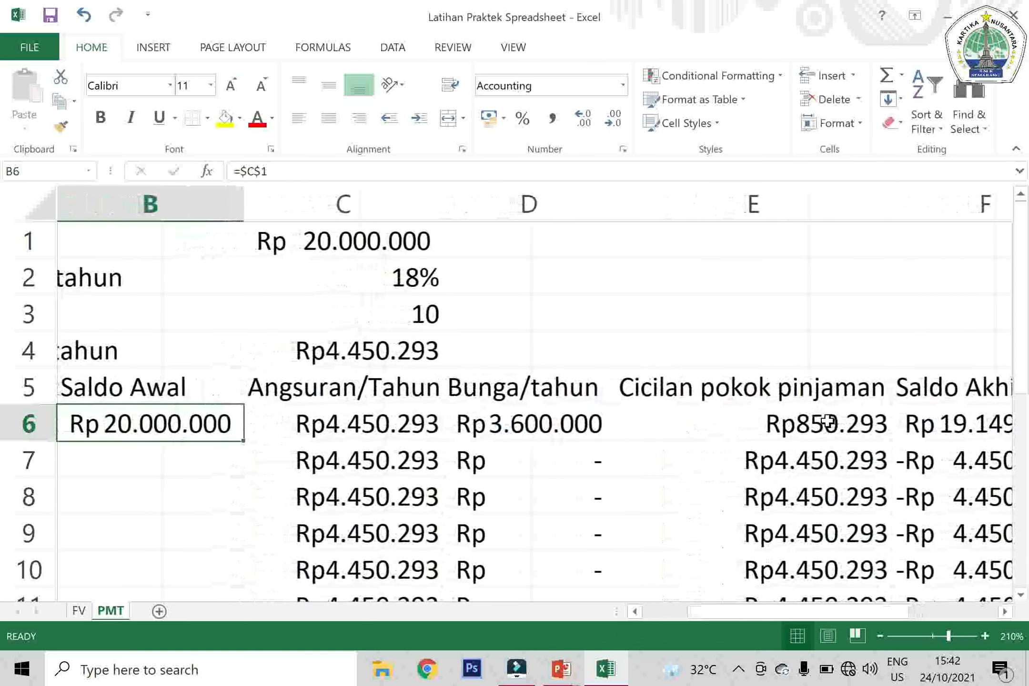
key(Left)
key(Right)
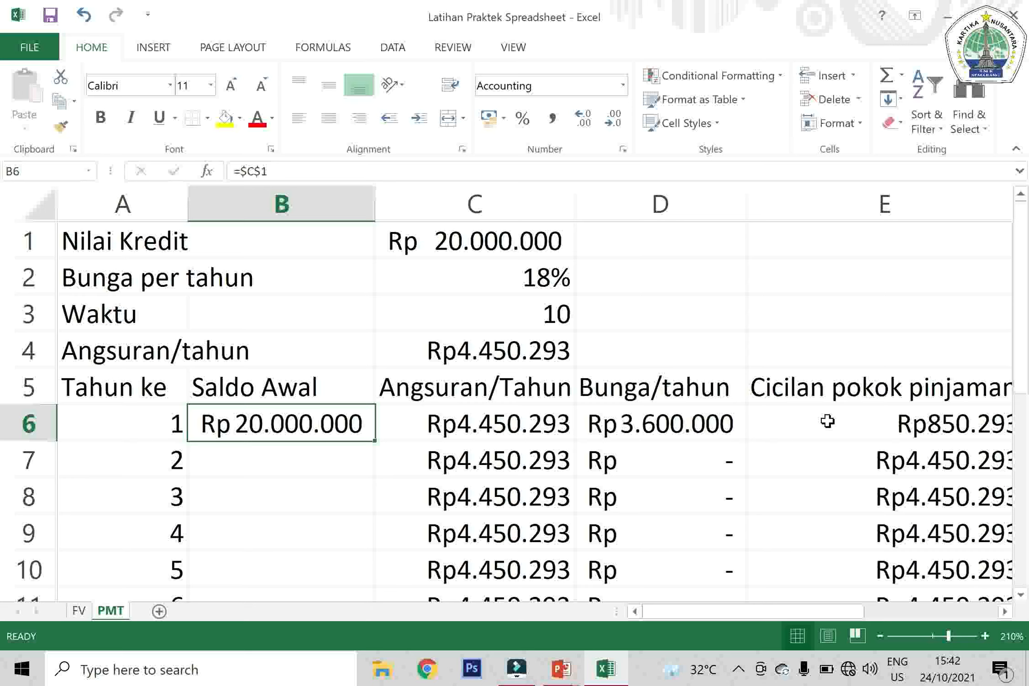
key(Down)
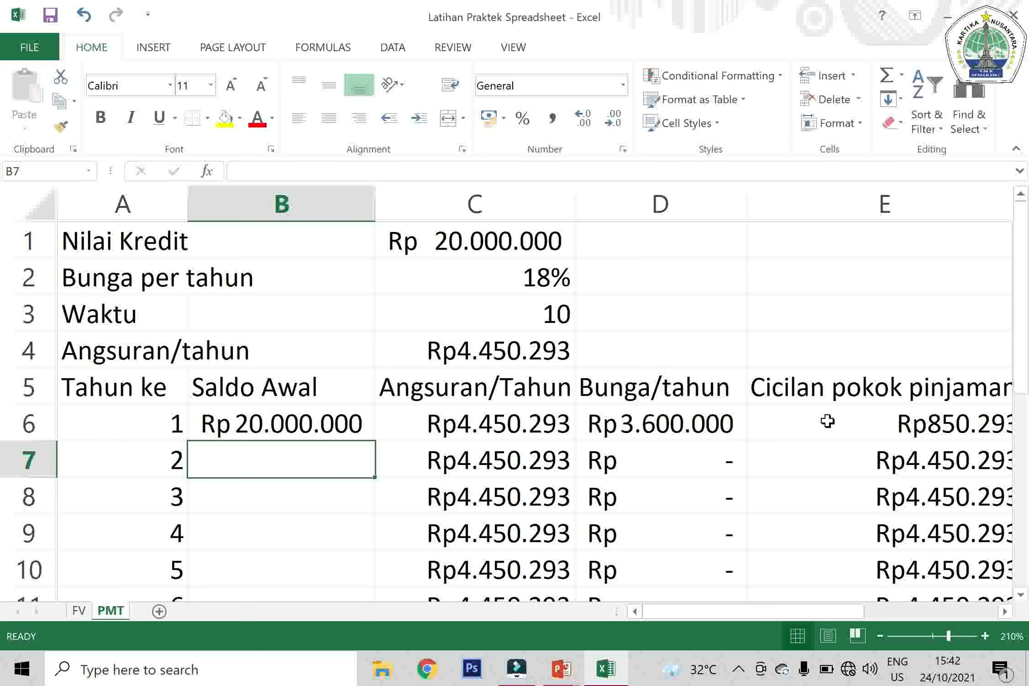
text(=)
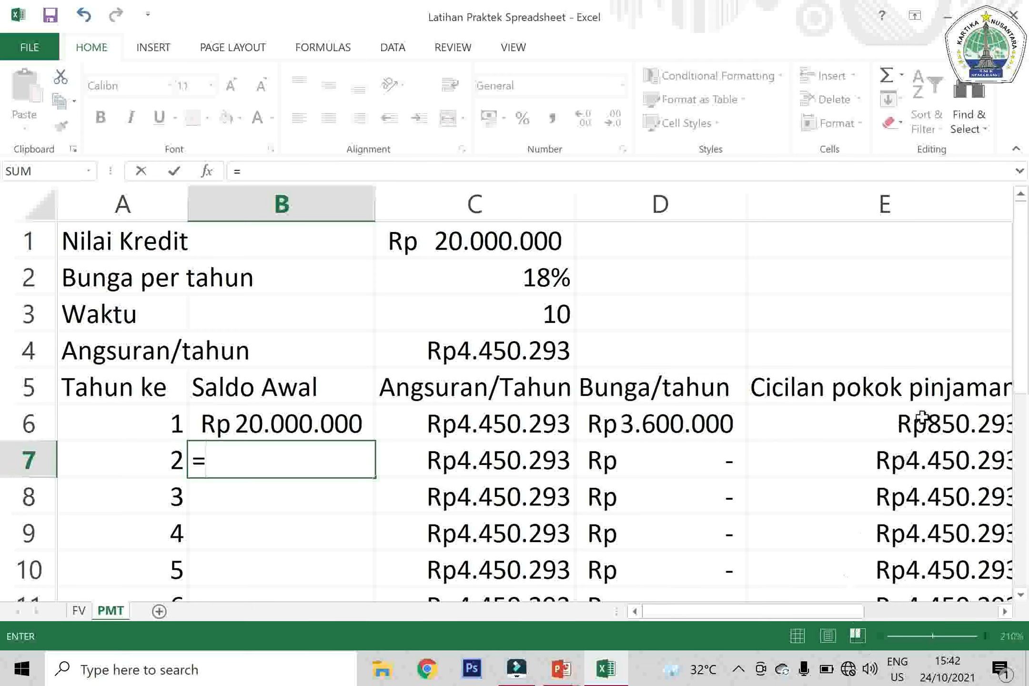
click(800, 413)
key(Right)
key(Return)
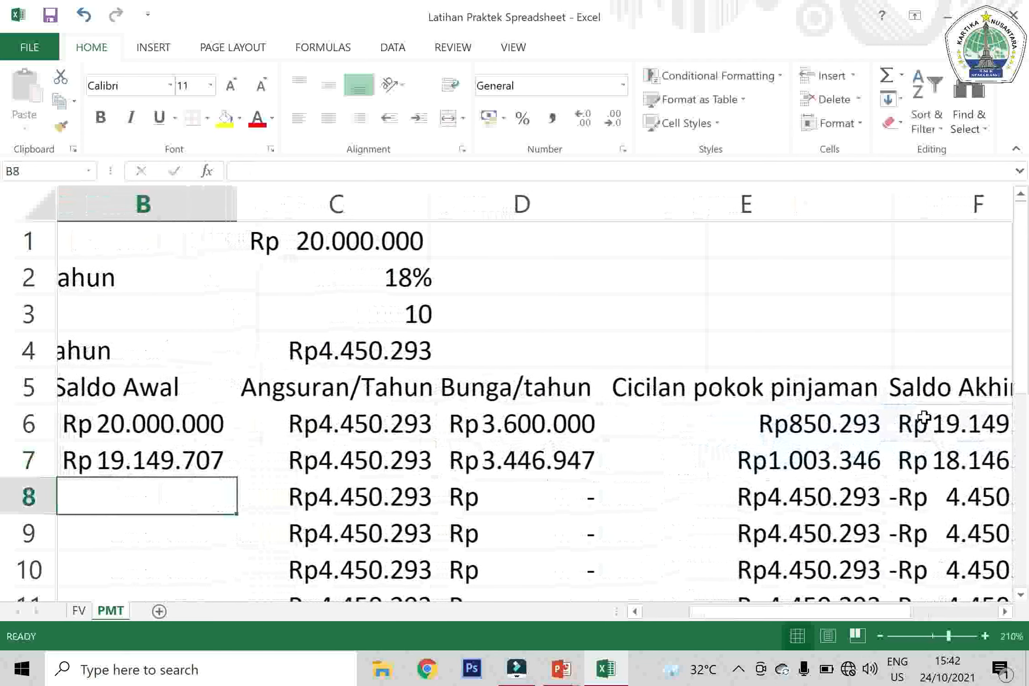
key(Up)
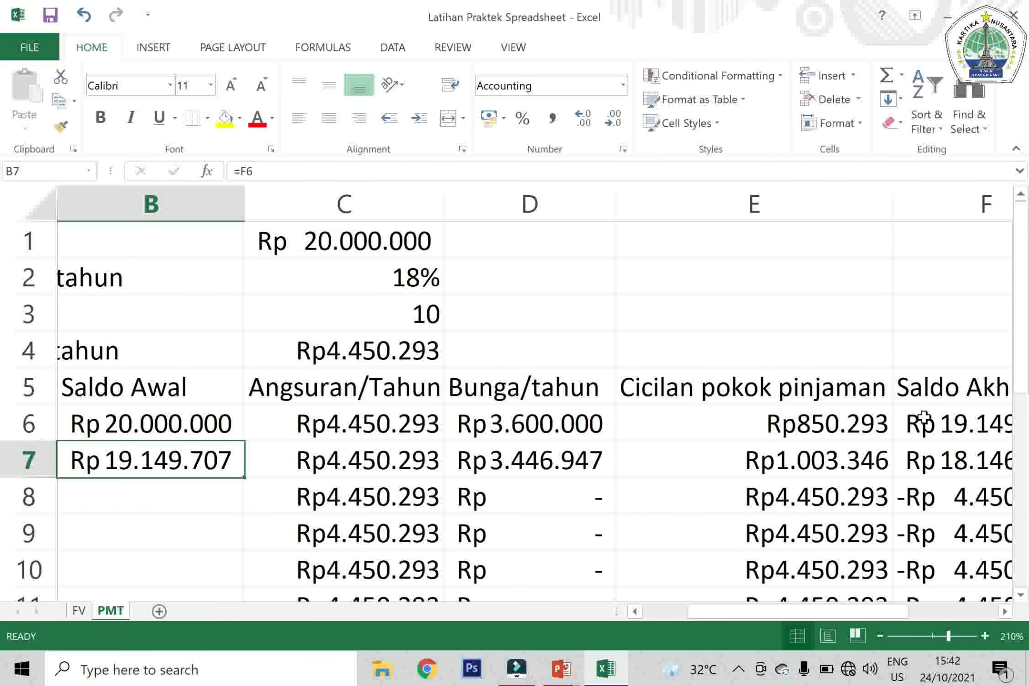
Fill the Saldo Awal formula from B7 down to B15
double_click(245, 477)
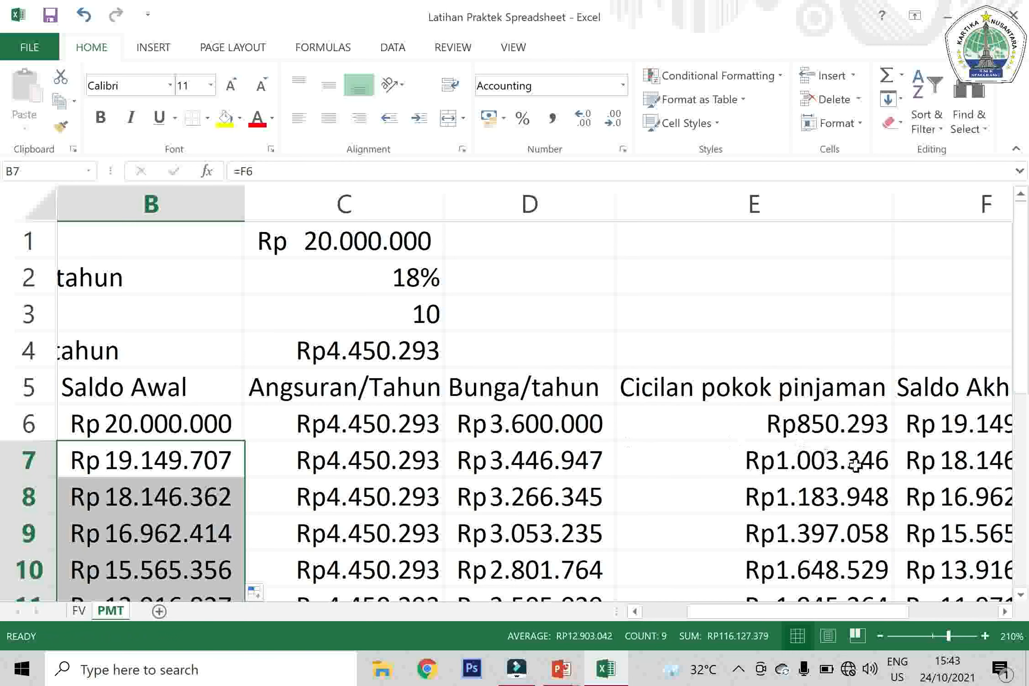
drag(1019, 353, 1019, 488)
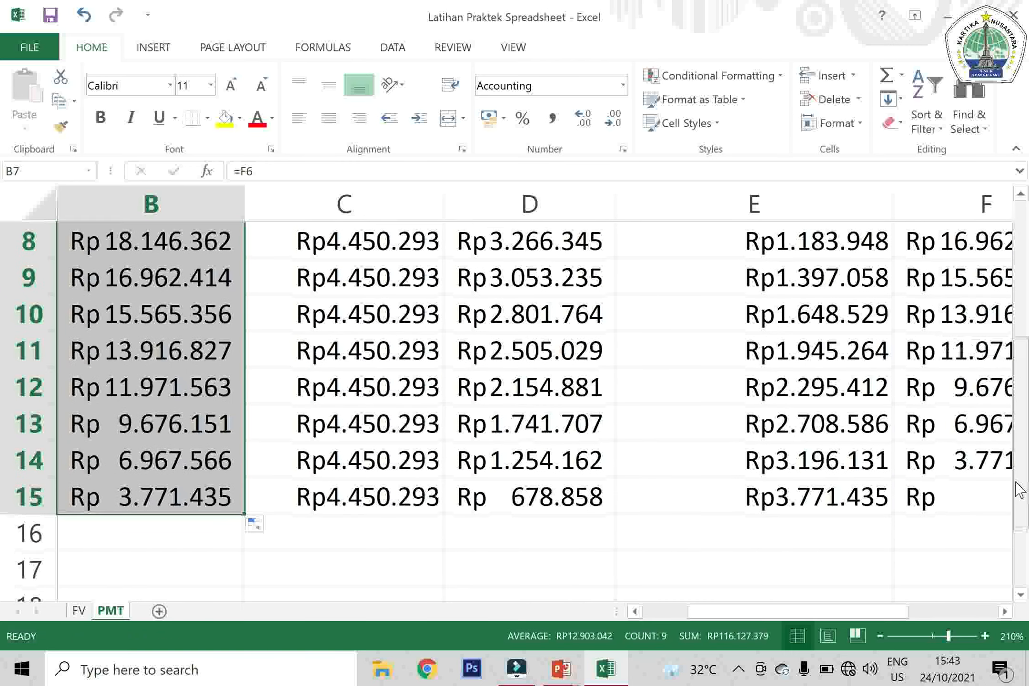
click(879, 635)
click(879, 635)
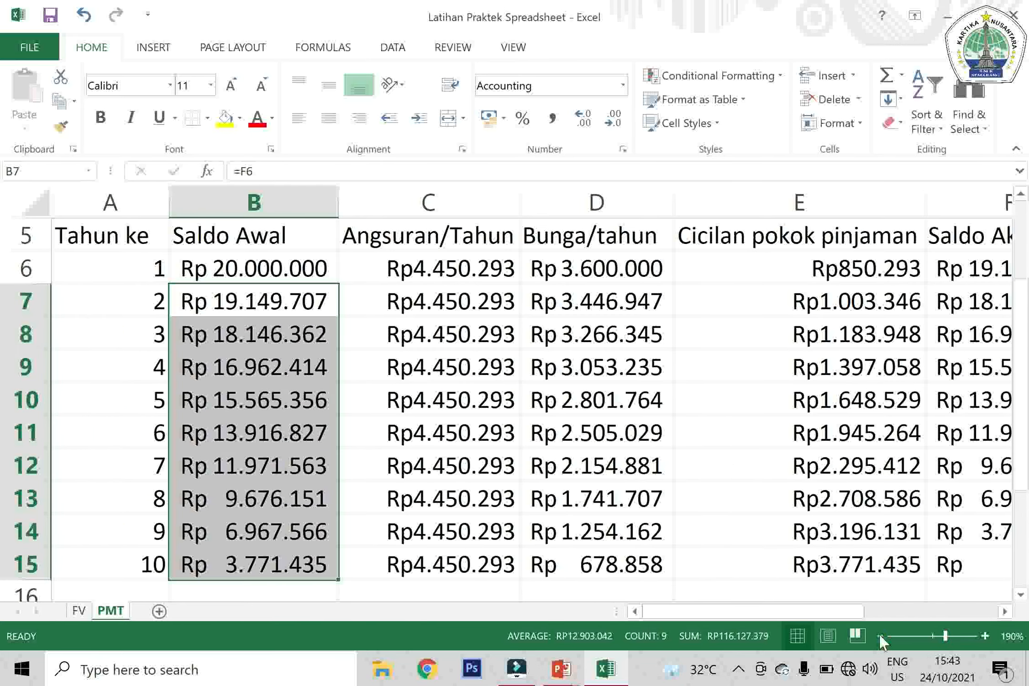
click(879, 636)
click(879, 635)
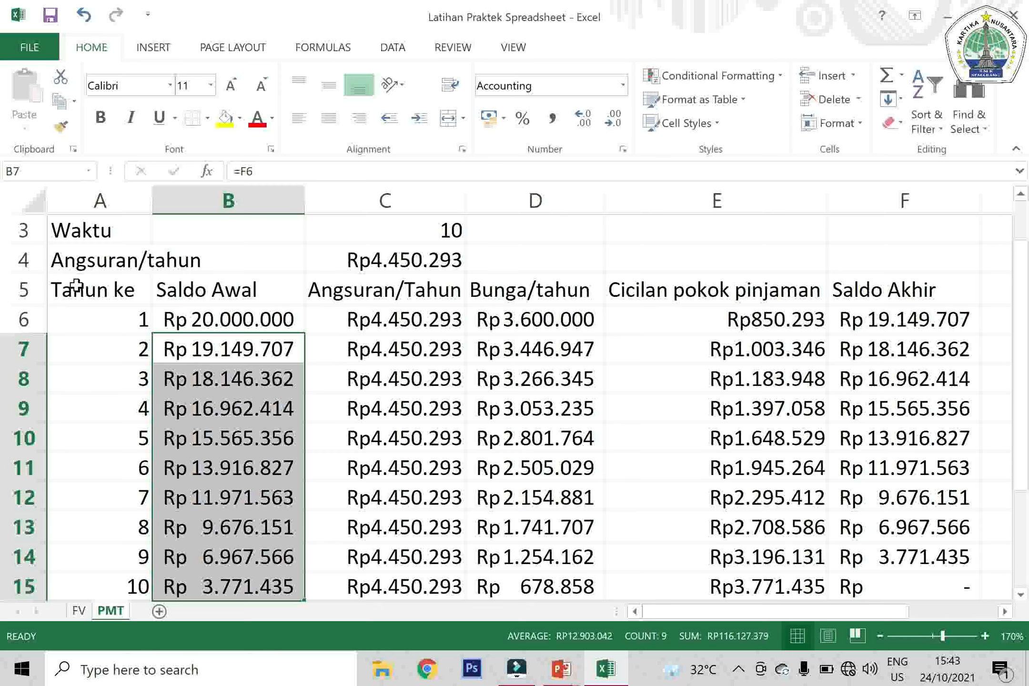
Apply All Borders to the amortization table in A5:F15
drag(76, 289, 872, 499)
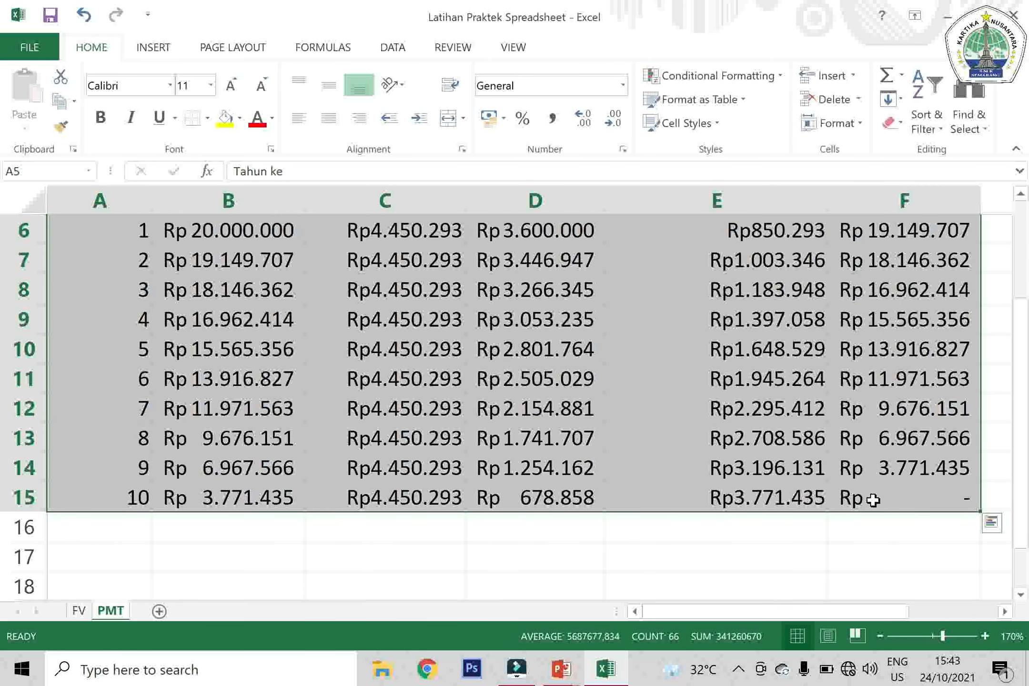
click(207, 118)
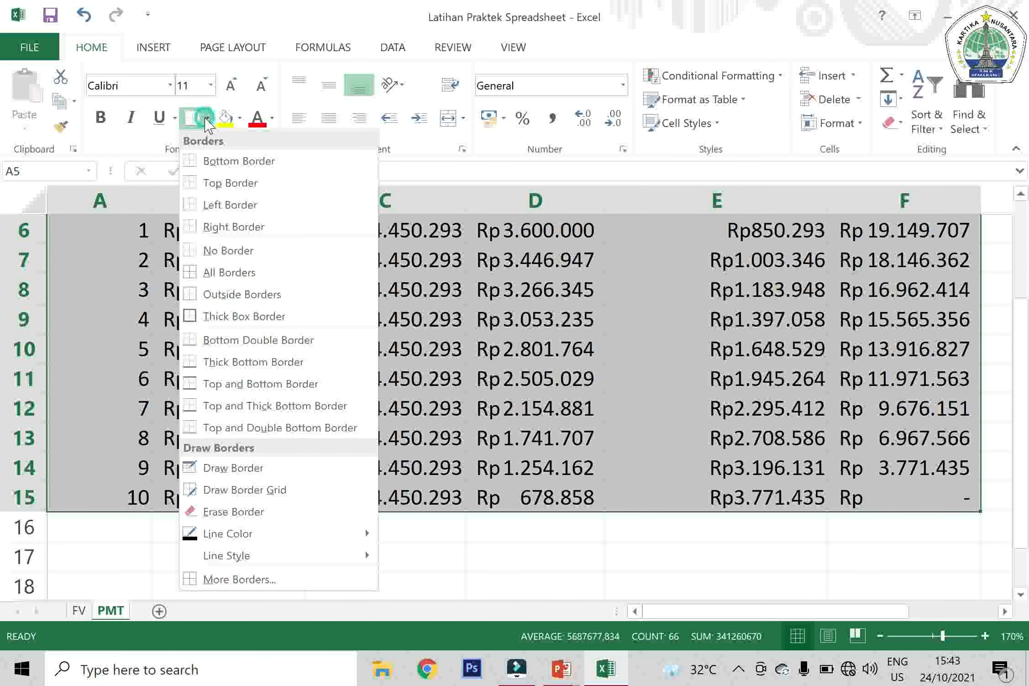
click(212, 272)
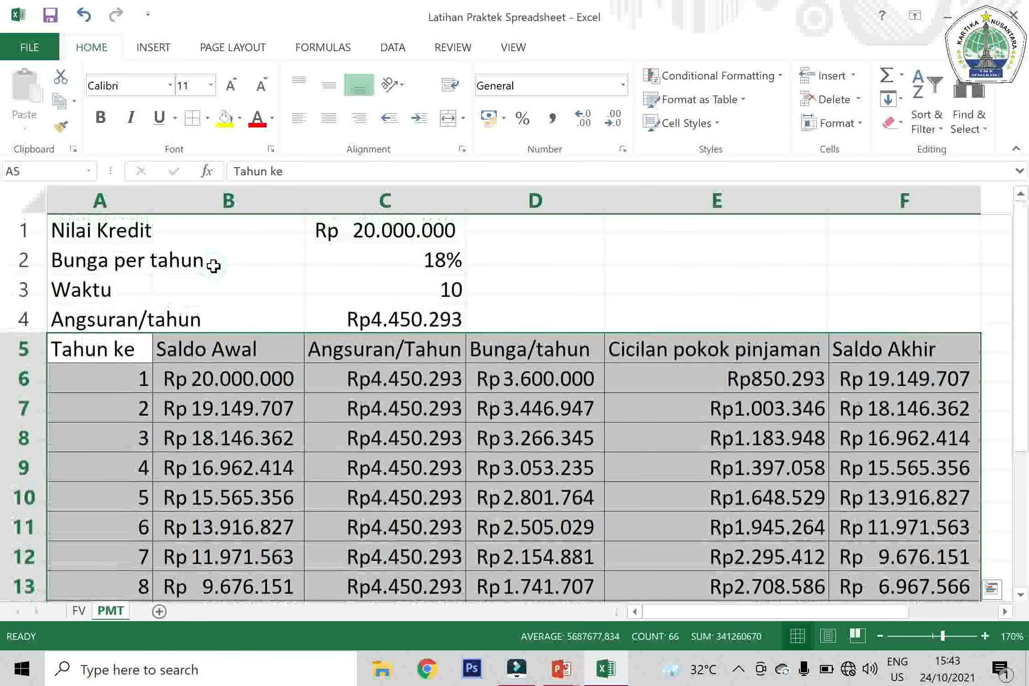
Center the Tahun ke column horizontally in cells A5:A15
click(119, 351)
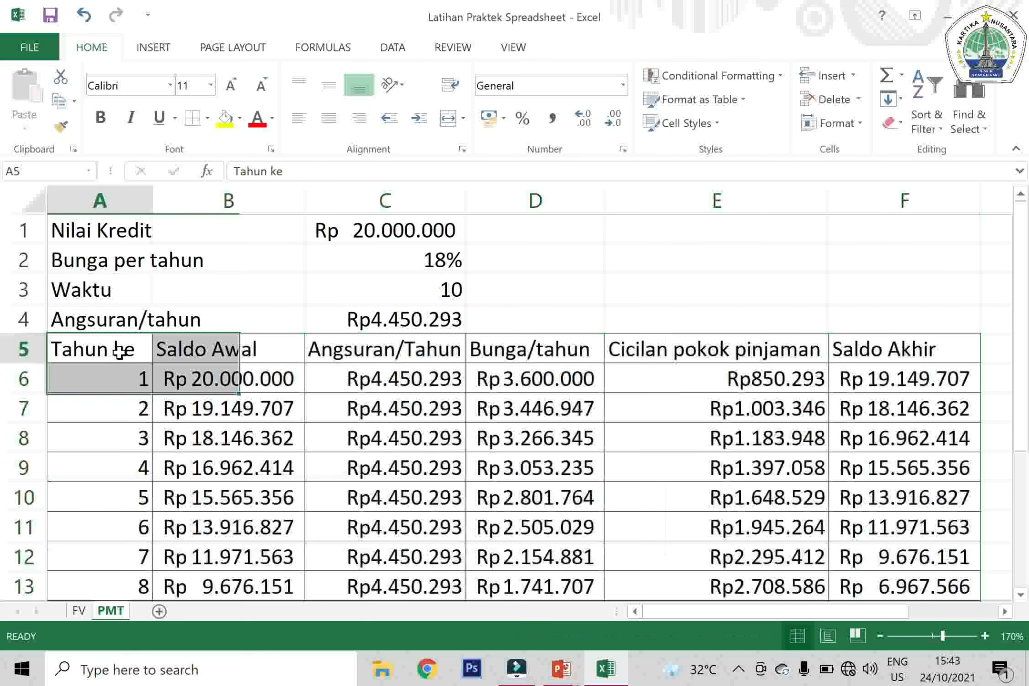
drag(119, 351, 126, 544)
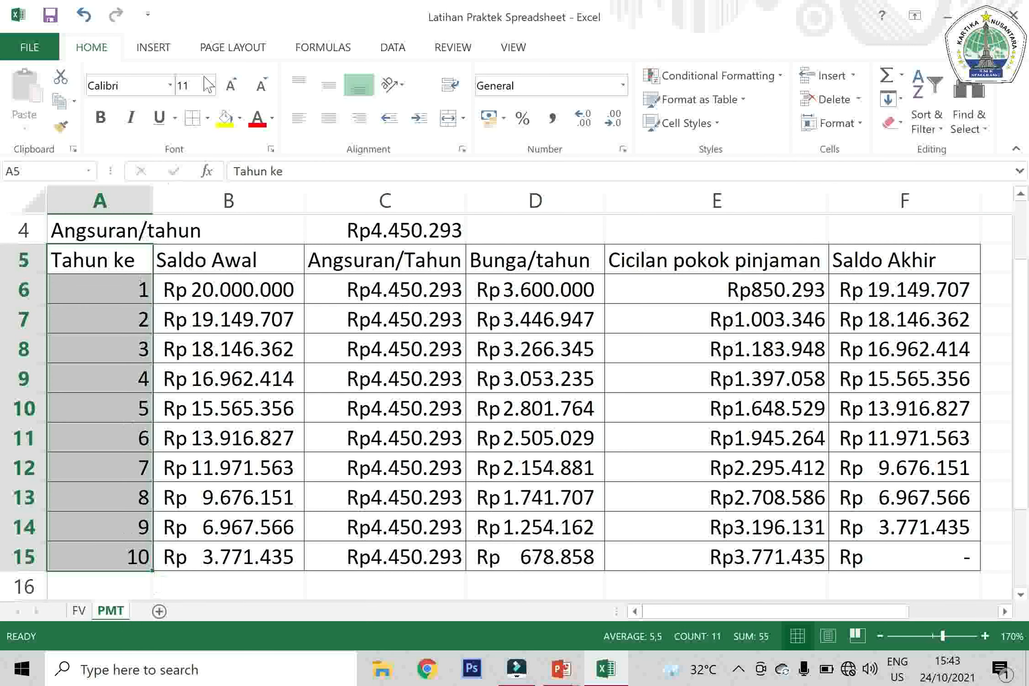
click(332, 119)
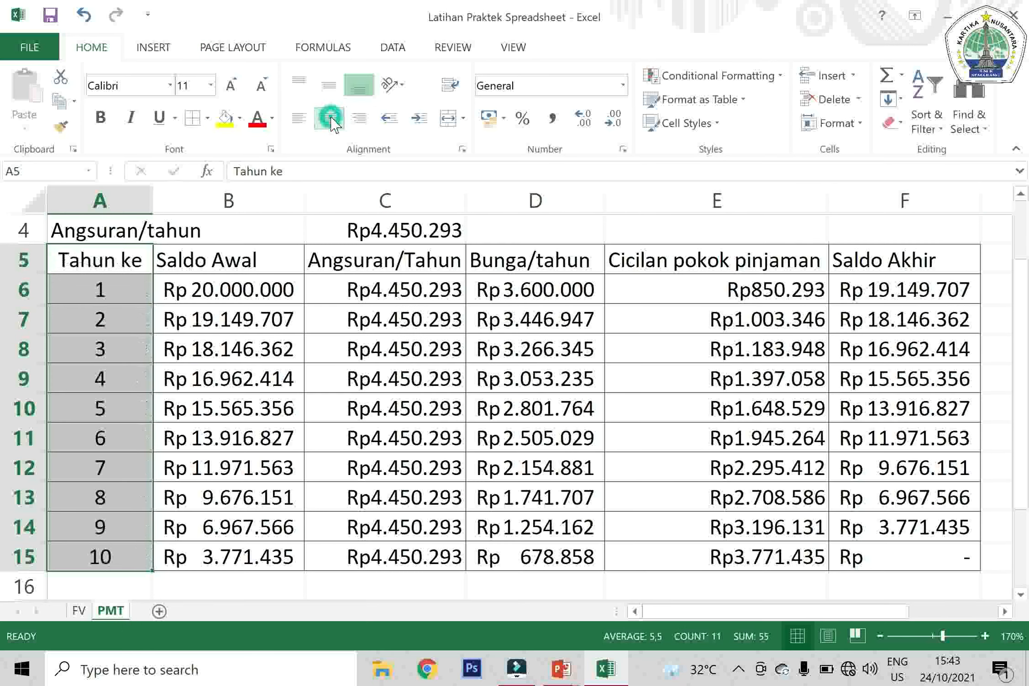
Center the header cells A5:F5 horizontally and make them bold
drag(106, 259, 934, 264)
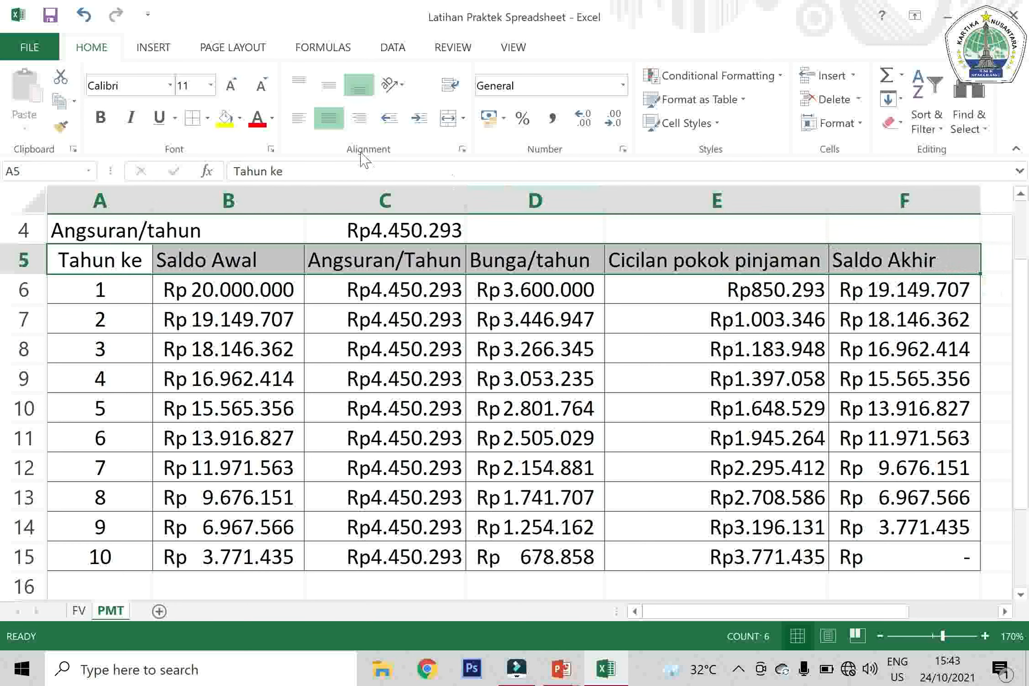
click(326, 120)
click(328, 120)
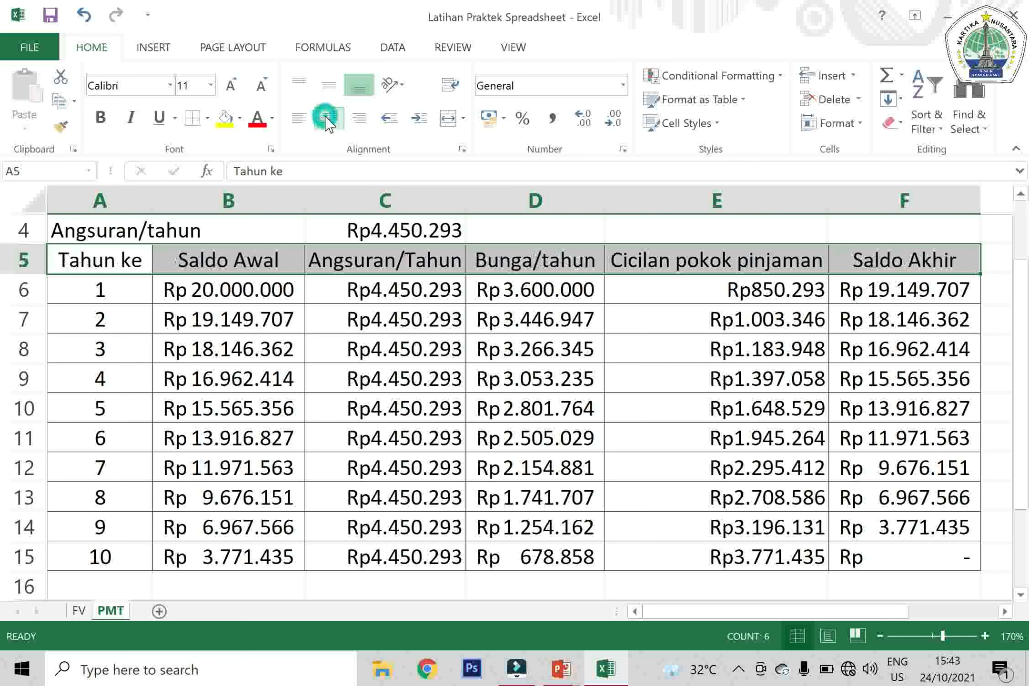
click(98, 118)
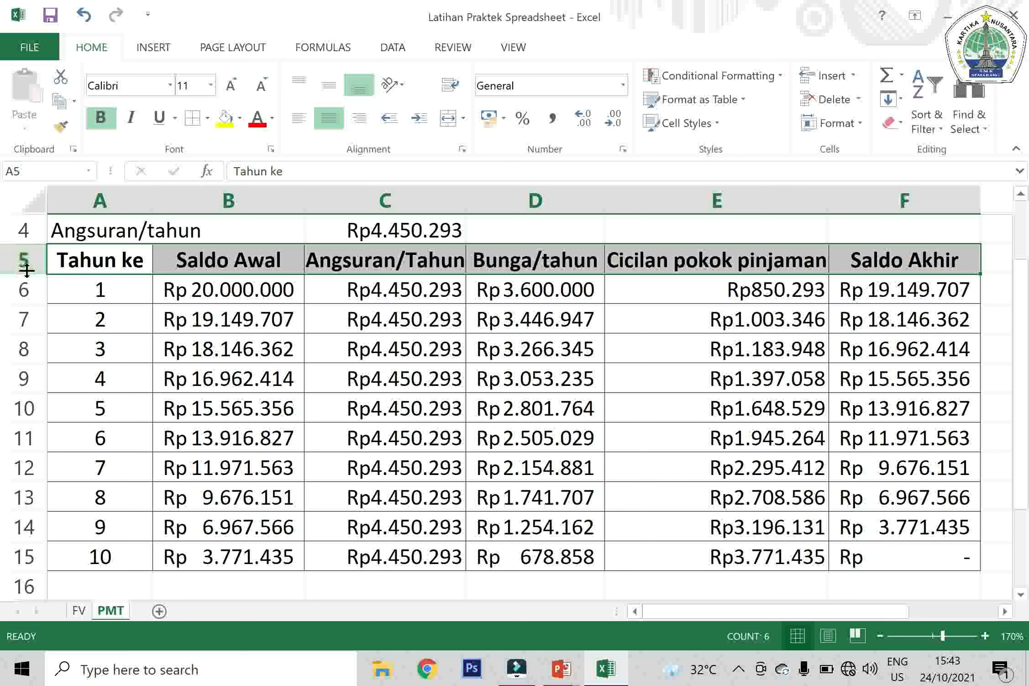
Make header row 5 about twice as tall, with its text middle-aligned and wrapped
drag(26, 274, 36, 303)
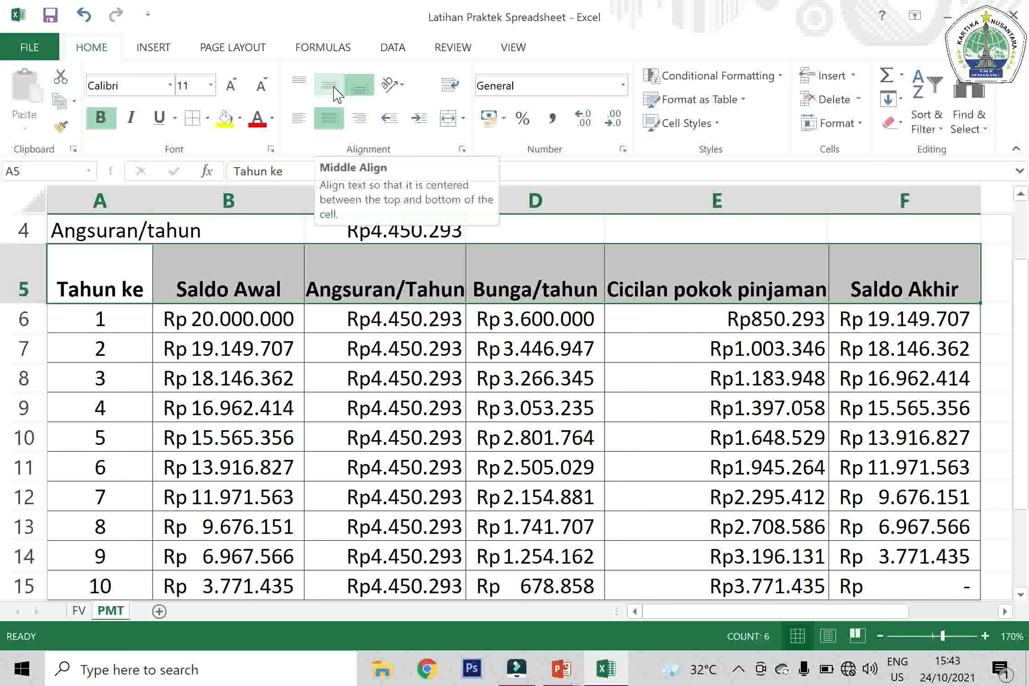
click(336, 91)
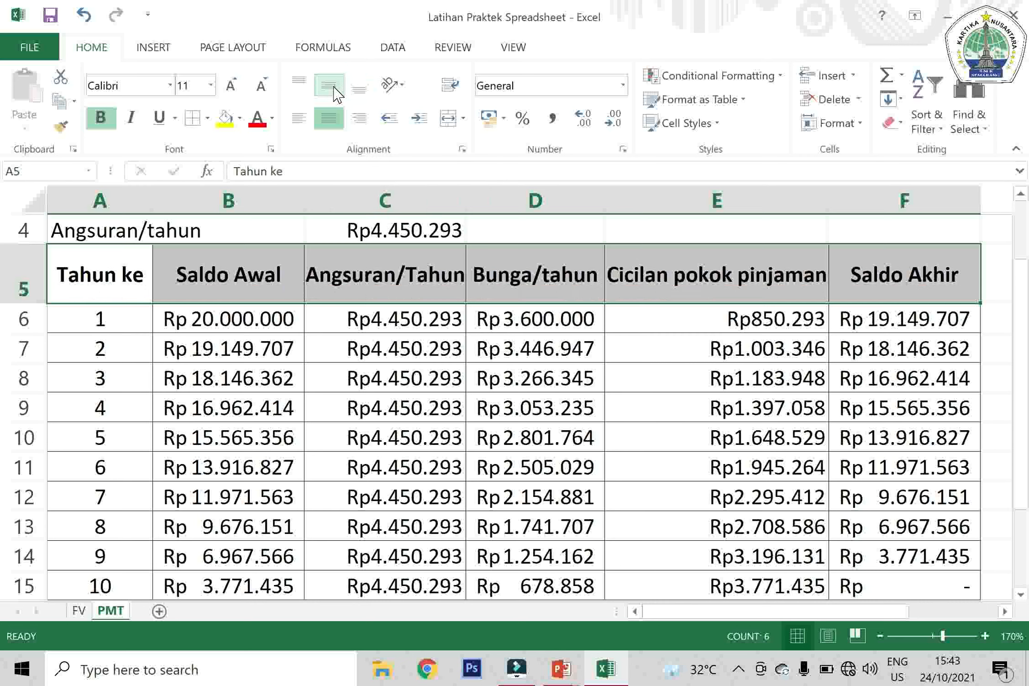
click(455, 89)
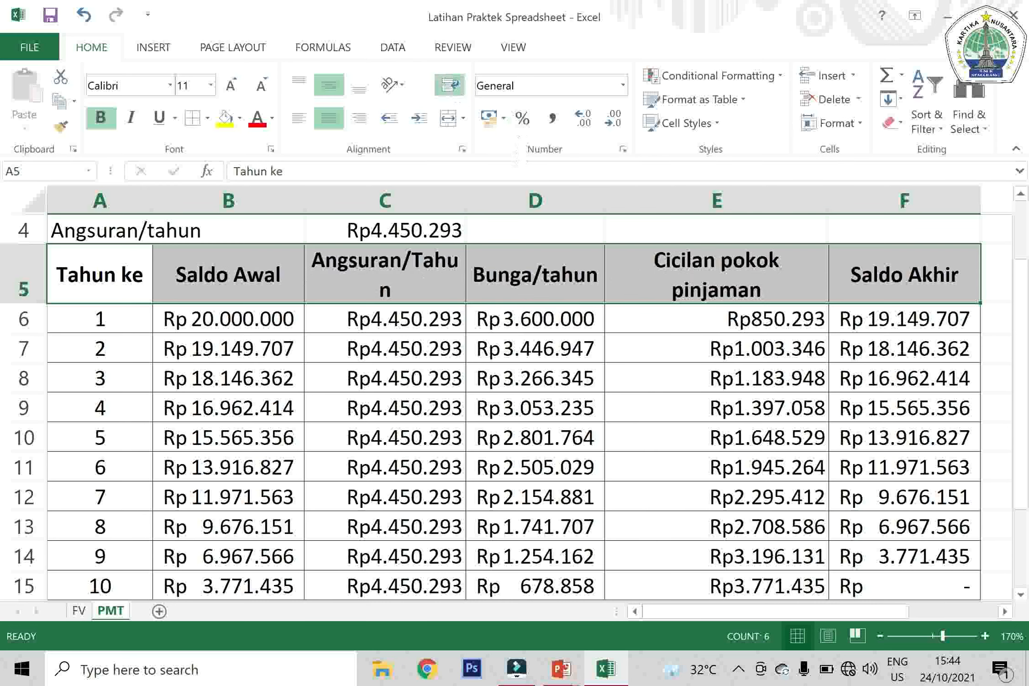
Widen column C to fit Angsuran/Tahun on one line and narrow column E so Cicilan pokok pinjaman wraps onto two lines
mouse_move(465, 208)
mouse_down()
mouse_move(409, 209)
mouse_move(475, 206)
mouse_up()
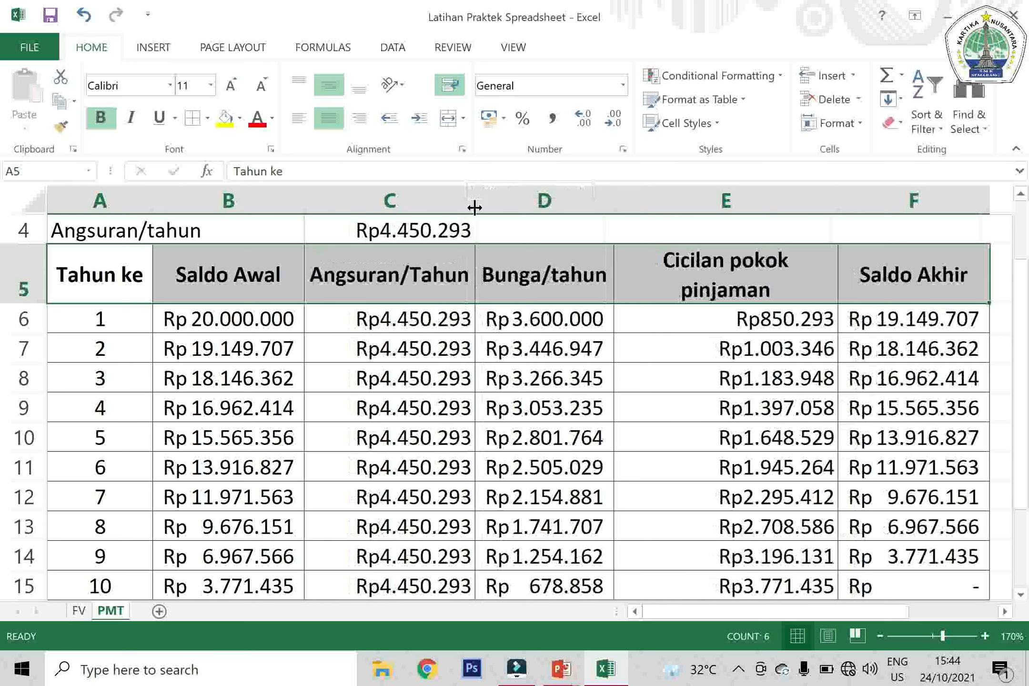
double_click(837, 196)
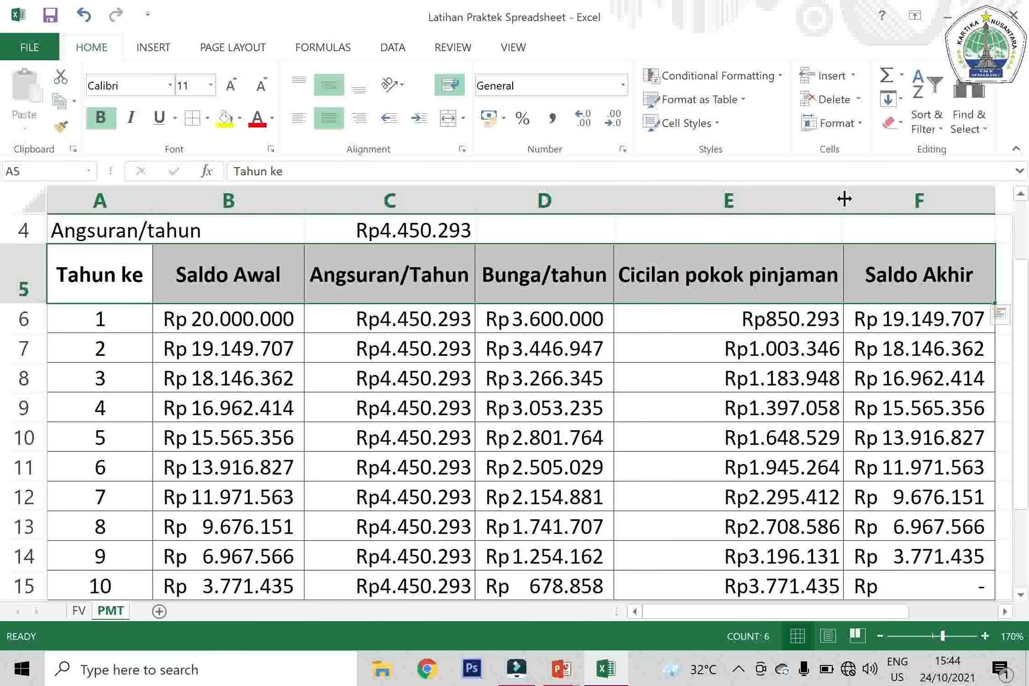
drag(843, 199, 750, 209)
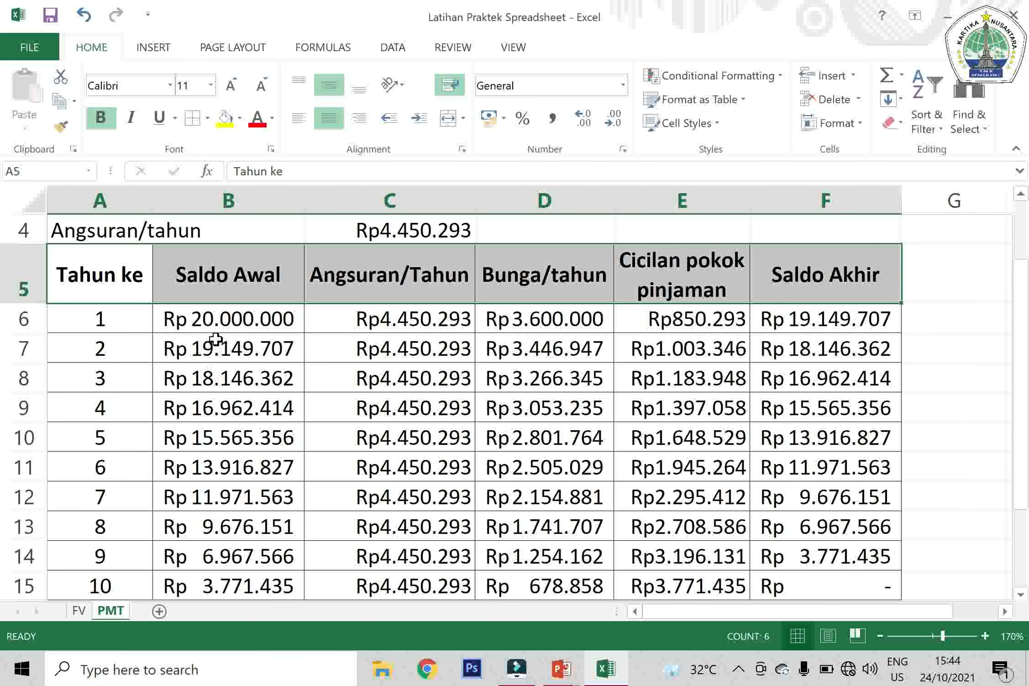
Apply the Accounting number format to the amounts in B6:F15
drag(226, 324, 771, 581)
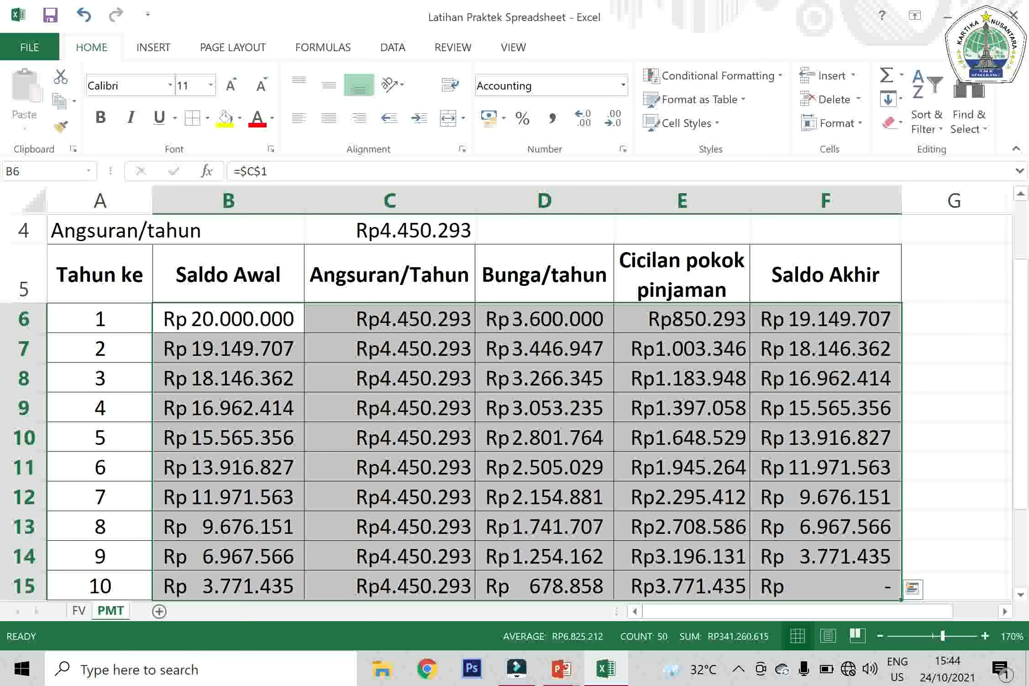
click(622, 85)
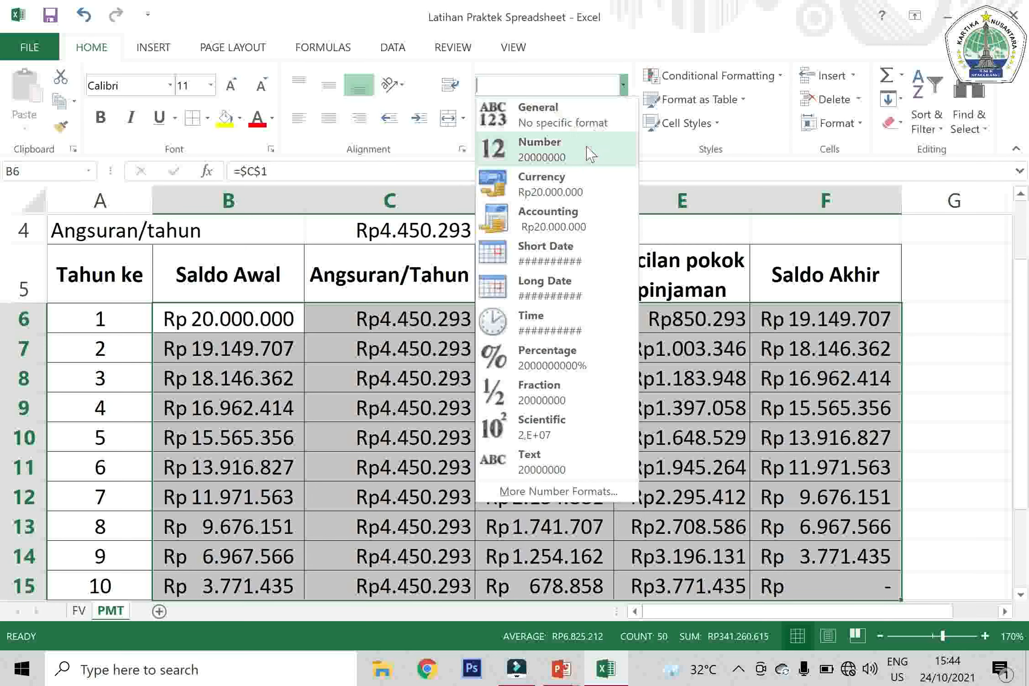
click(553, 224)
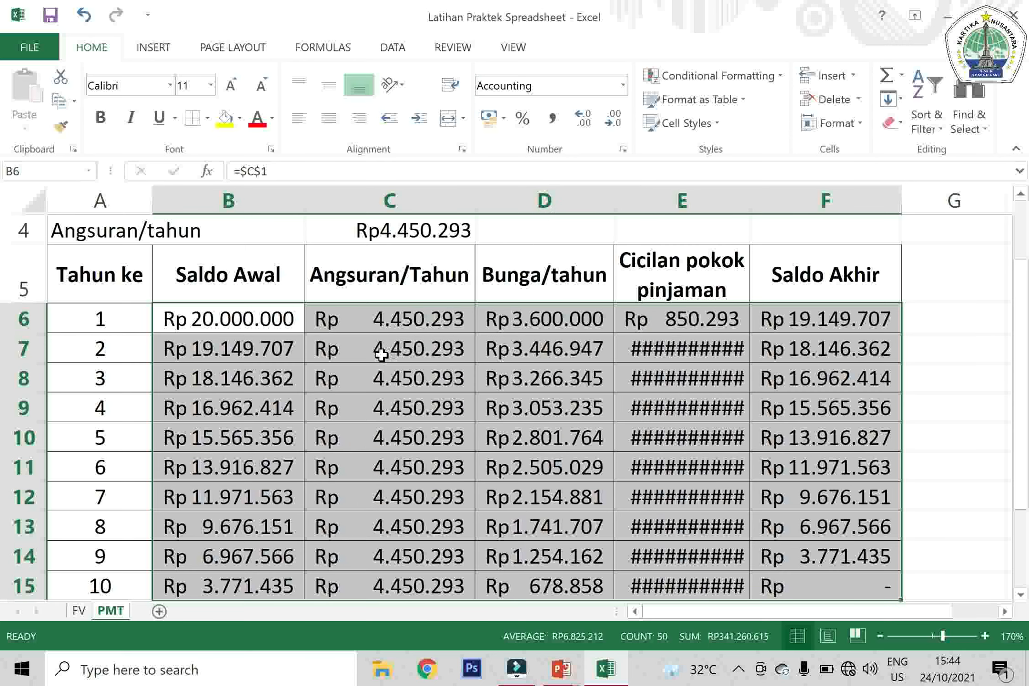
Widen columns E and D slightly so their Accounting-formatted amounts fit with some spacing
drag(749, 202, 757, 207)
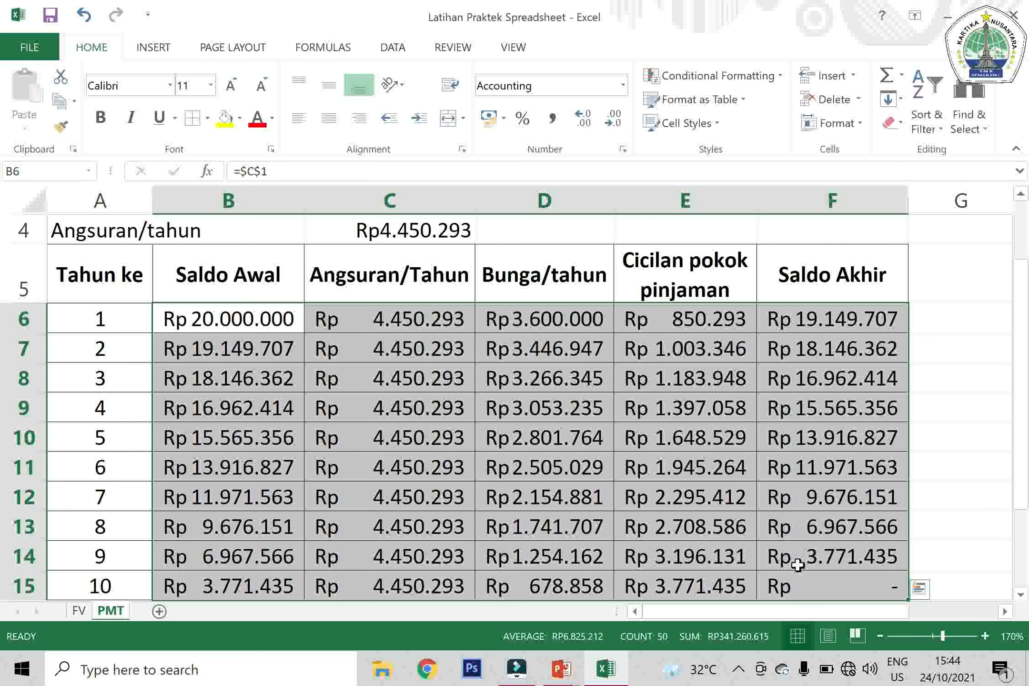
click(798, 563)
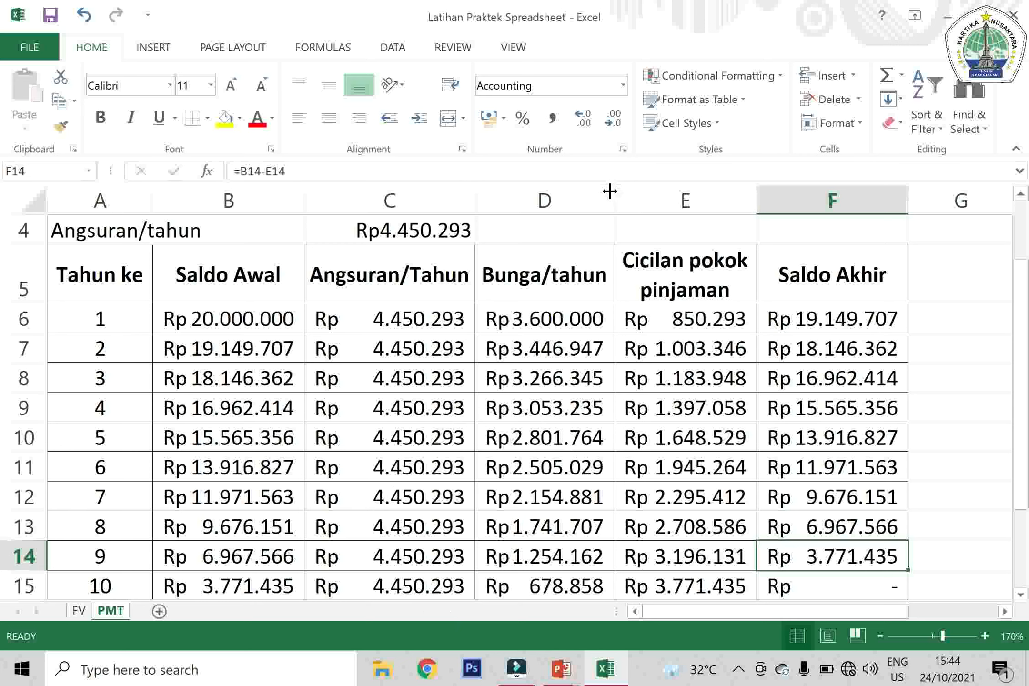
drag(609, 192, 616, 193)
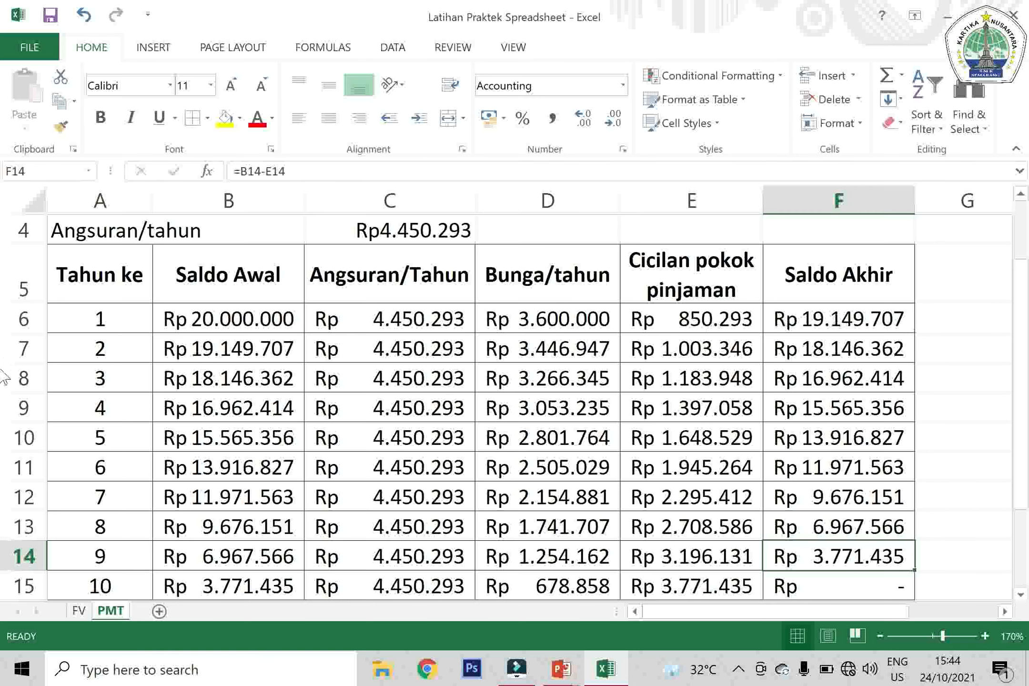
scroll(3, 376, up, 1)
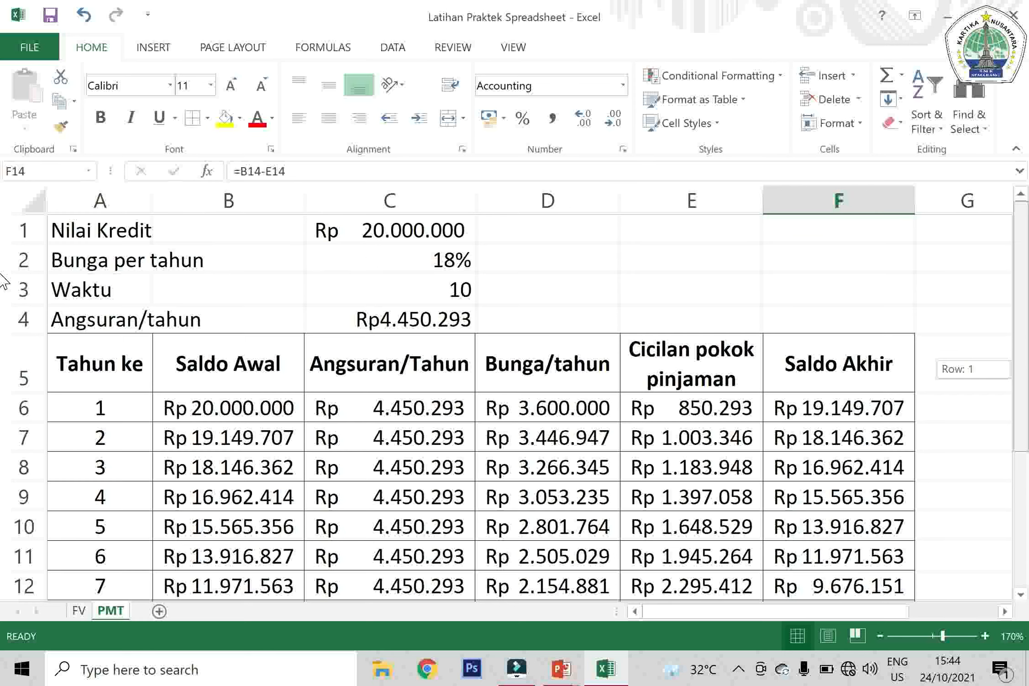
scroll(4, 281, down, 2)
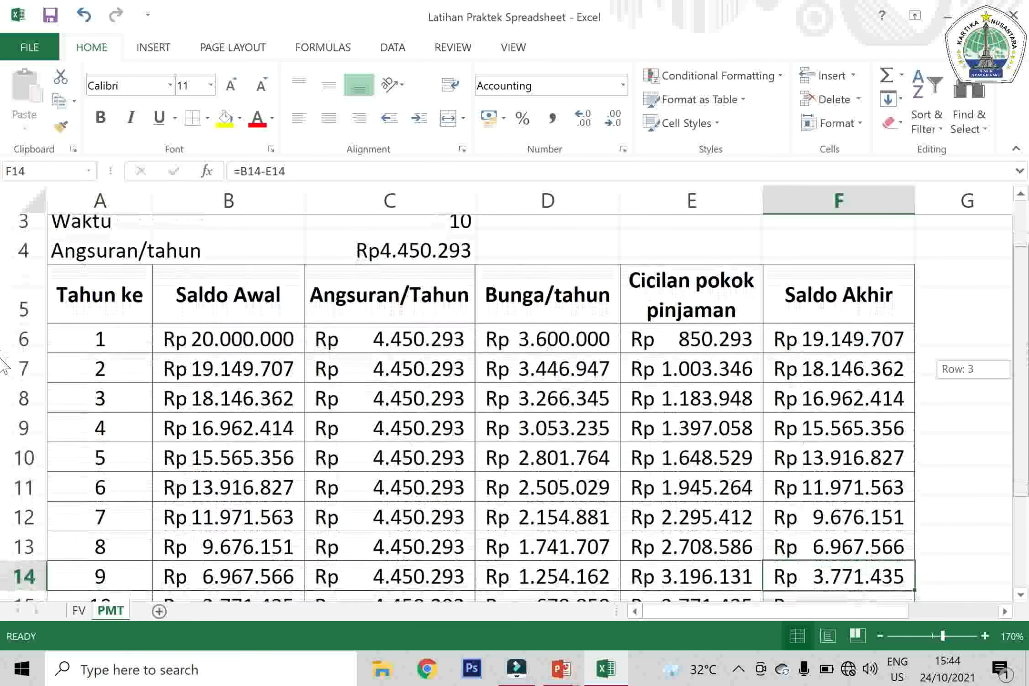
scroll(4, 371, up, 1)
Enter the heading TUGAS in cell B17 below the table
scroll(4, 491, down, 3)
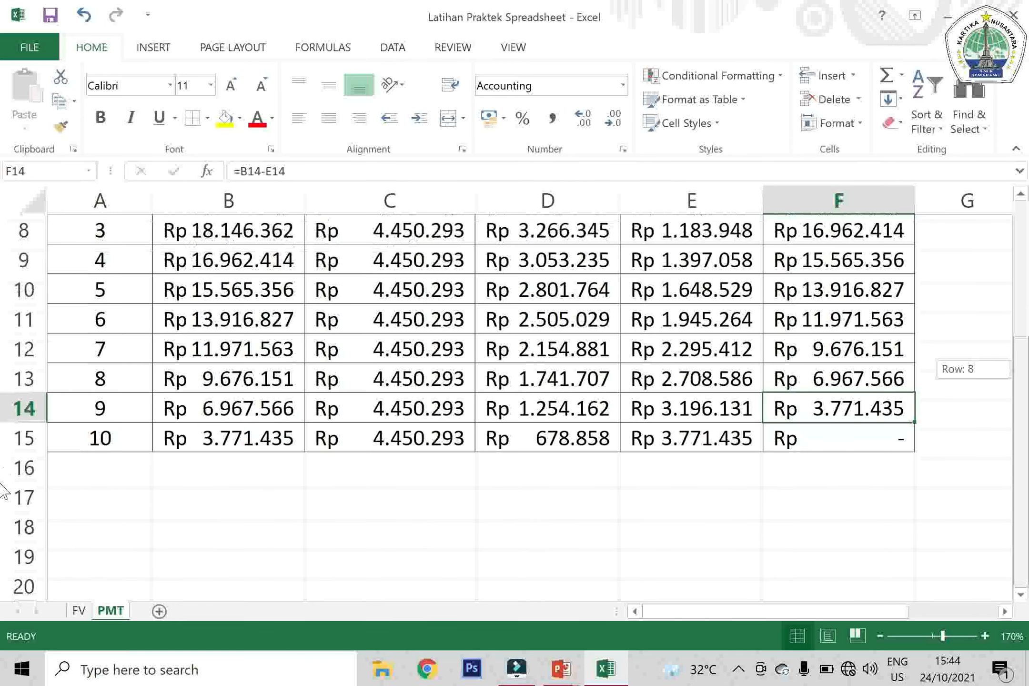
click(168, 500)
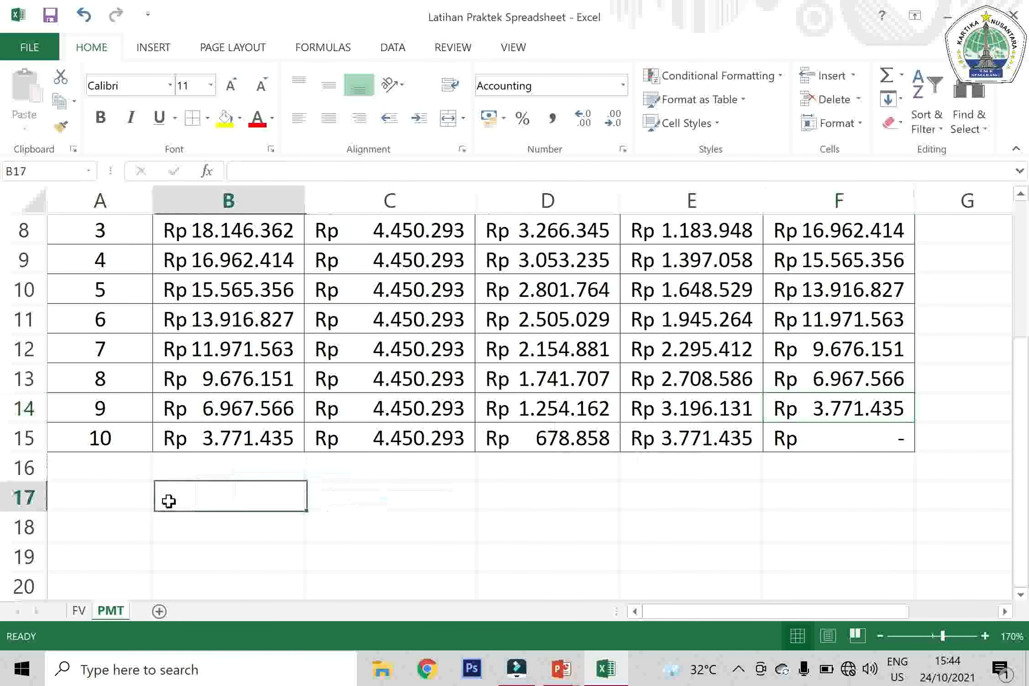
key(Caps_Lock)
text(TUGAS)
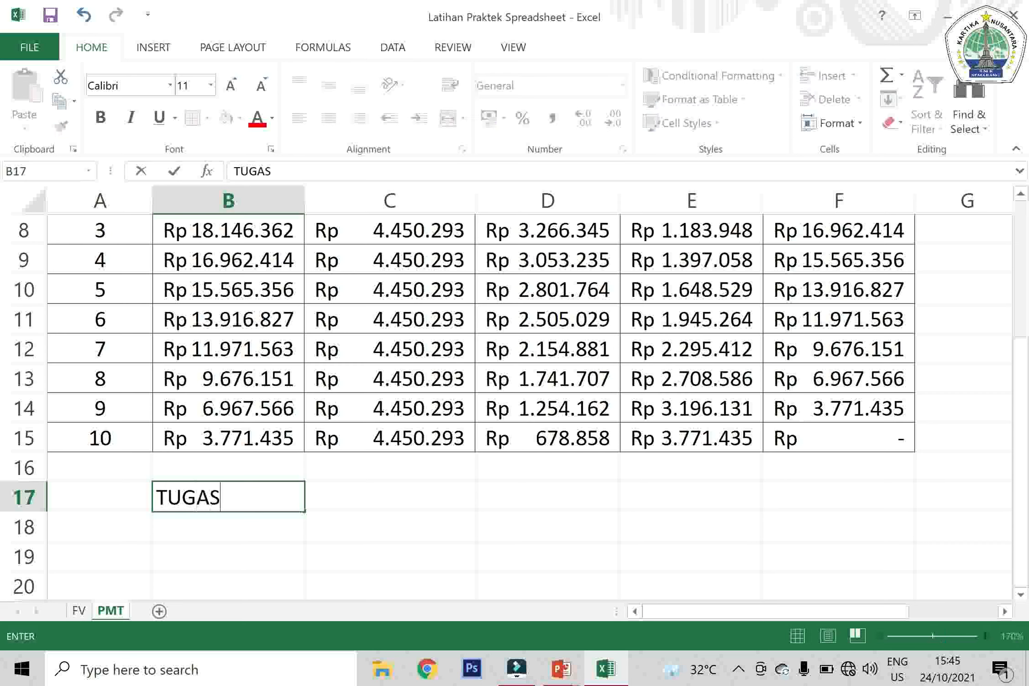
key(Return)
Enter the first instruction in B18: "1. KERJAKAN FUNGSI PMT SESUAI DENGAN LANGKAH YANG TELAH DI PELAJARI"
text(1)
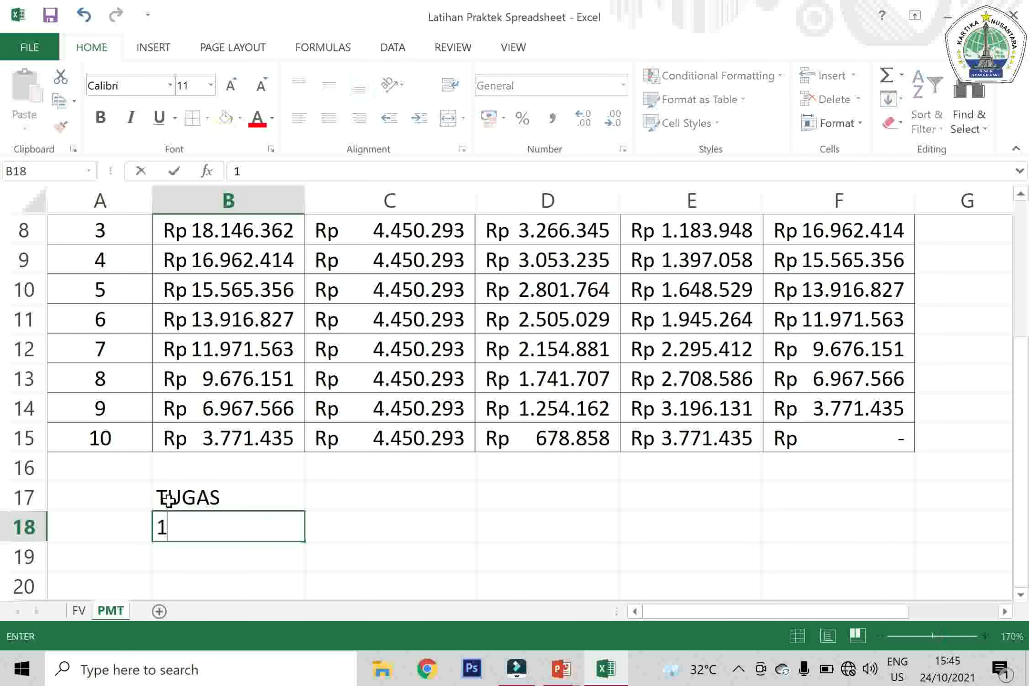
text(. KERJAKAN )
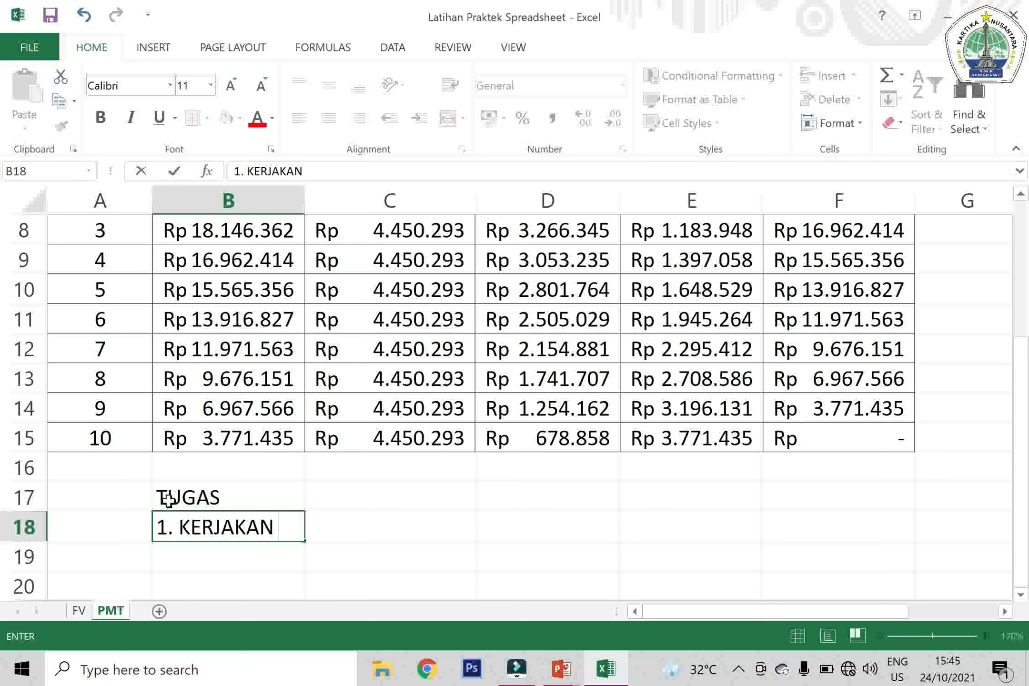
text(FUNGSI )
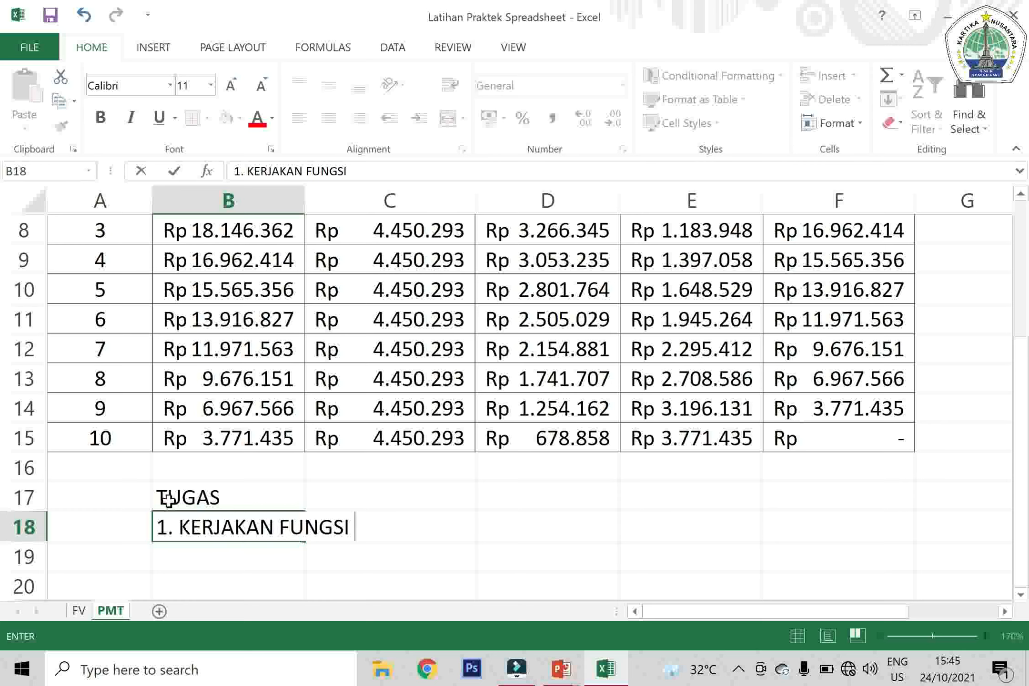
text(PMT SESUAI)
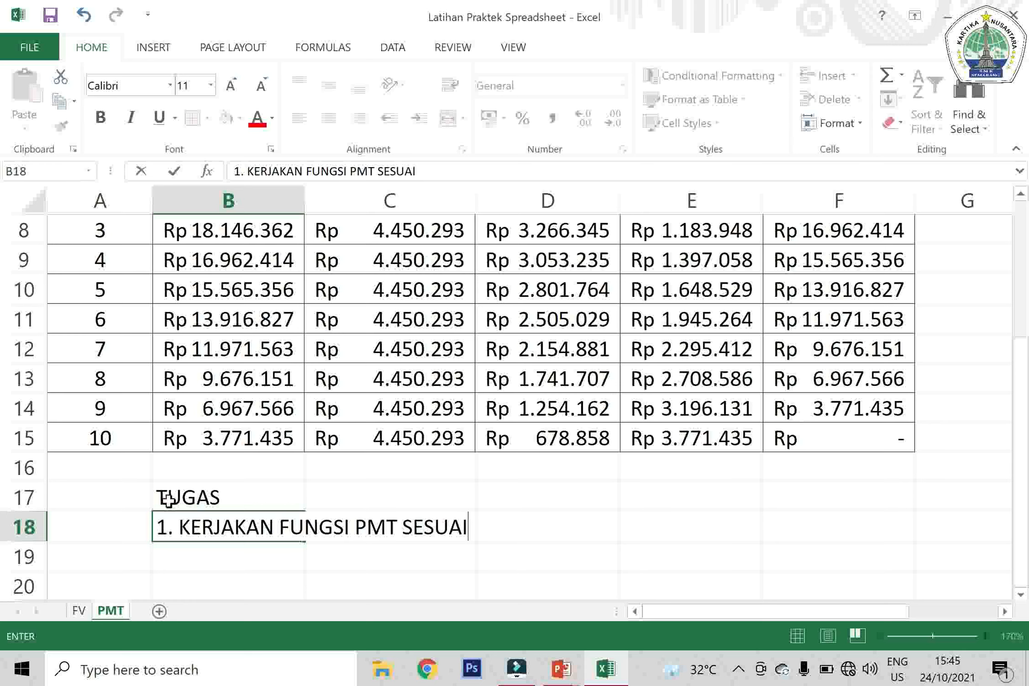
text( DENGAN LANGKAH)
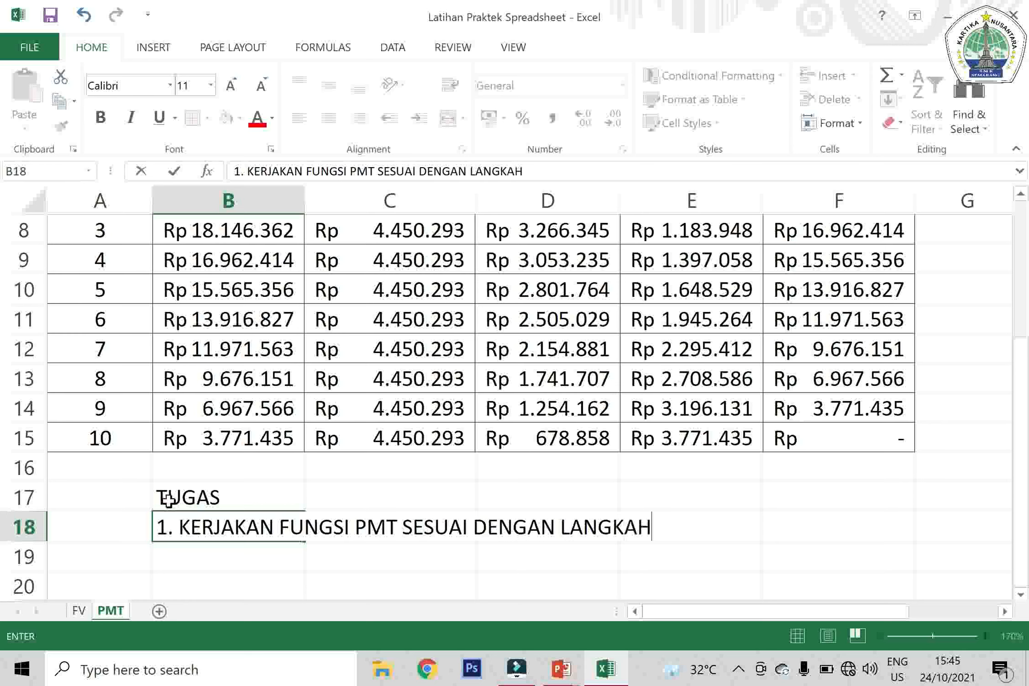
text( YANG TELA)
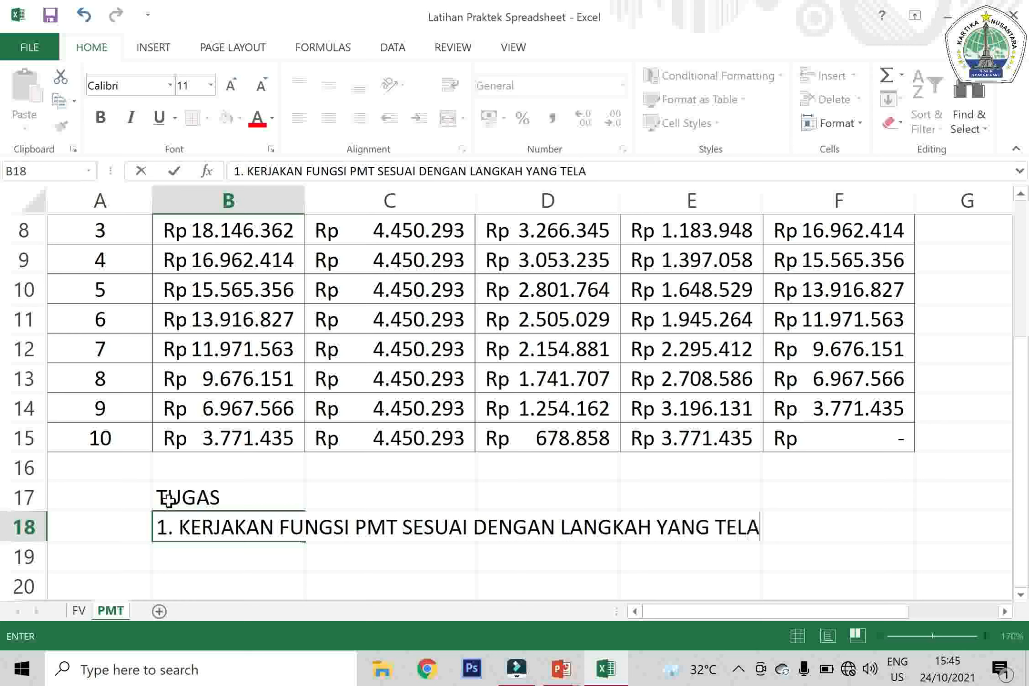
text(H DI PELAJARI)
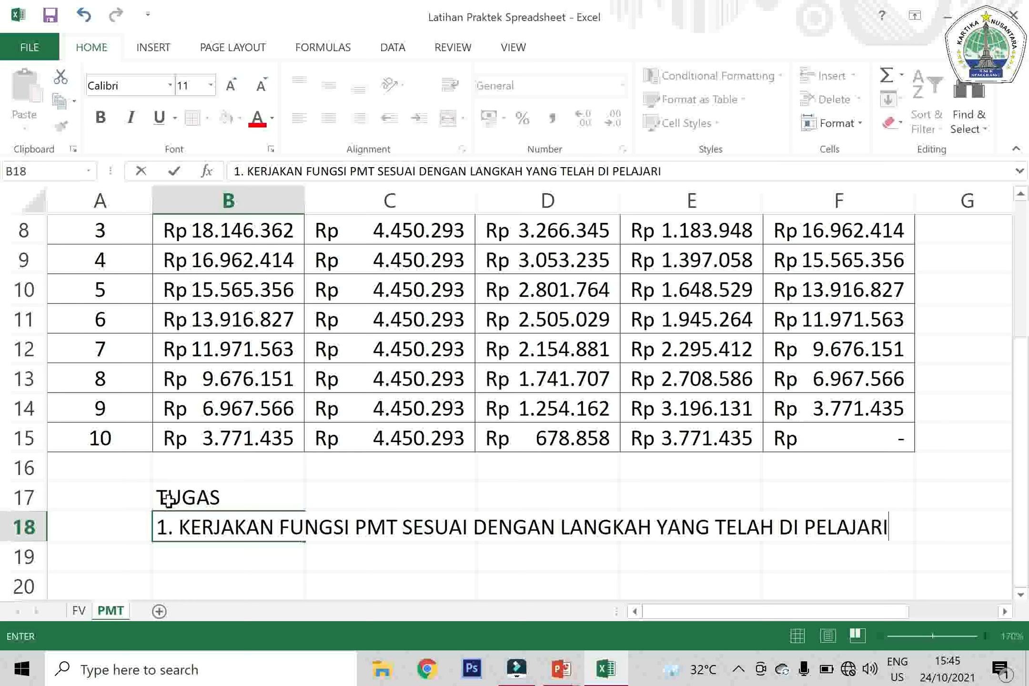
key(Return)
Enter the second instruction in B19: "2. KIRIMKAN HASIL PEKERJAAN KALIAN MELALUI CHAT WA"
text(2. )
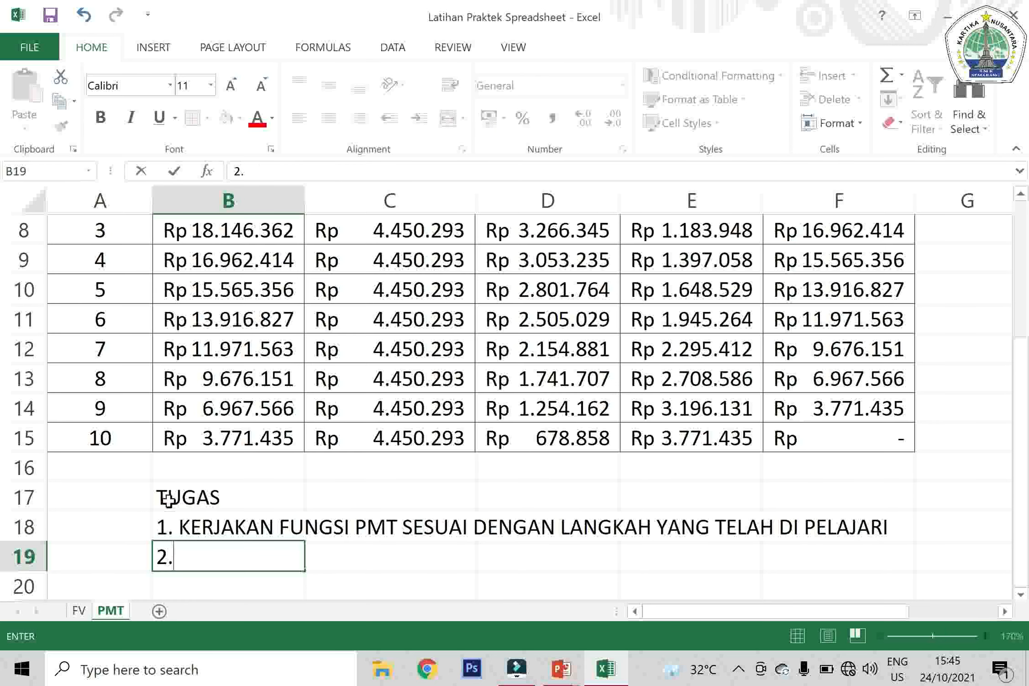
text(KIRIMKAN)
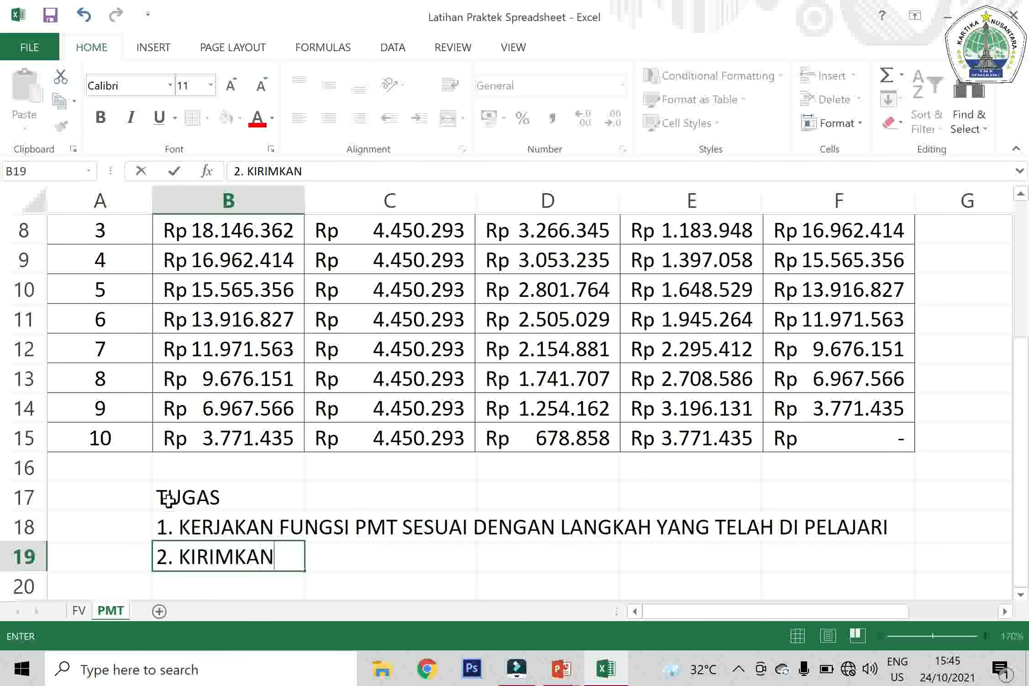
text( HASIL P)
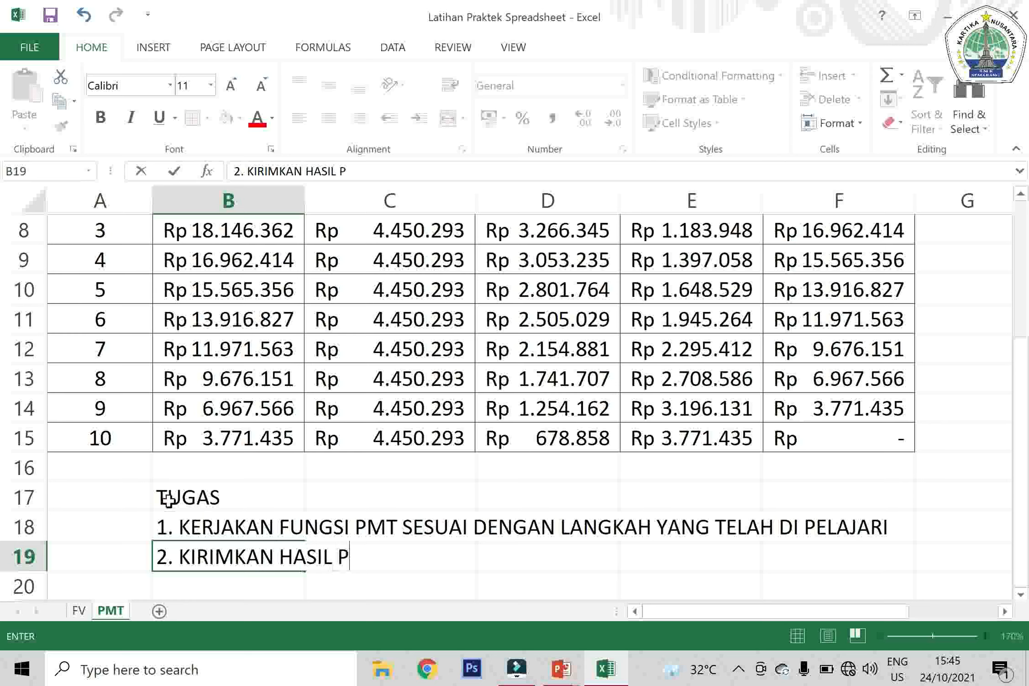
text(EKERJAAN K)
key(BackSpace)
text(A)
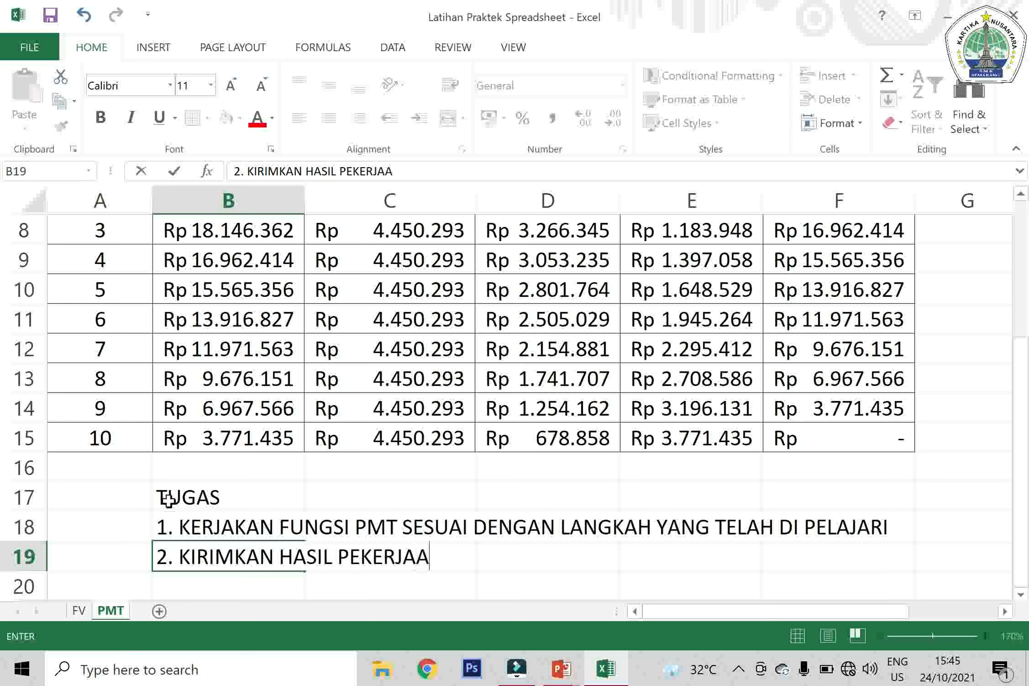
text(N KALIAN)
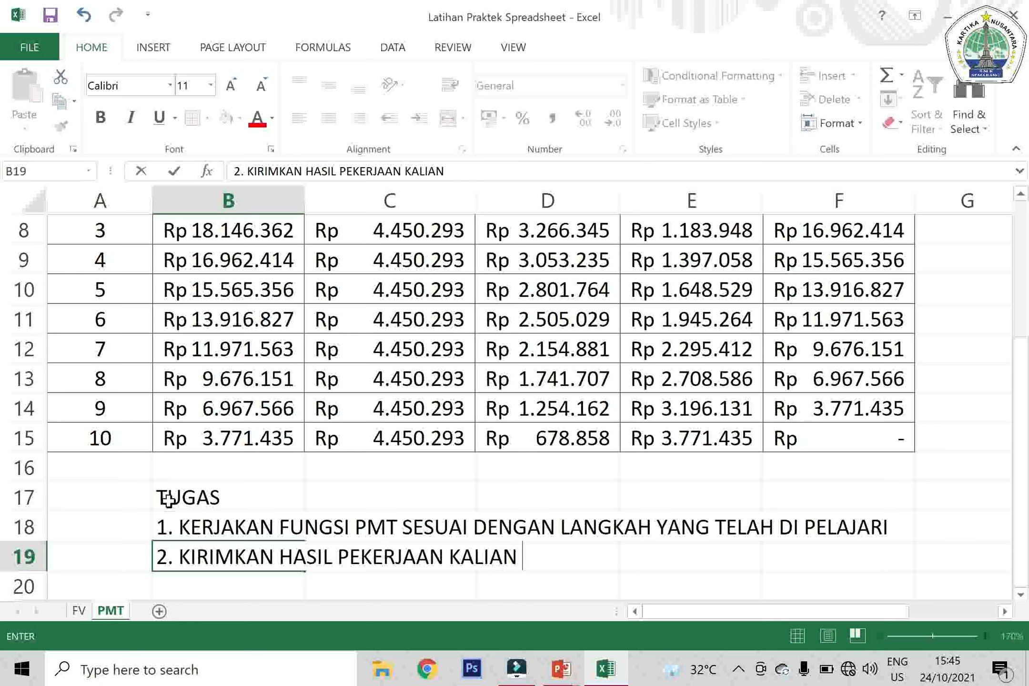
text( MELALUI)
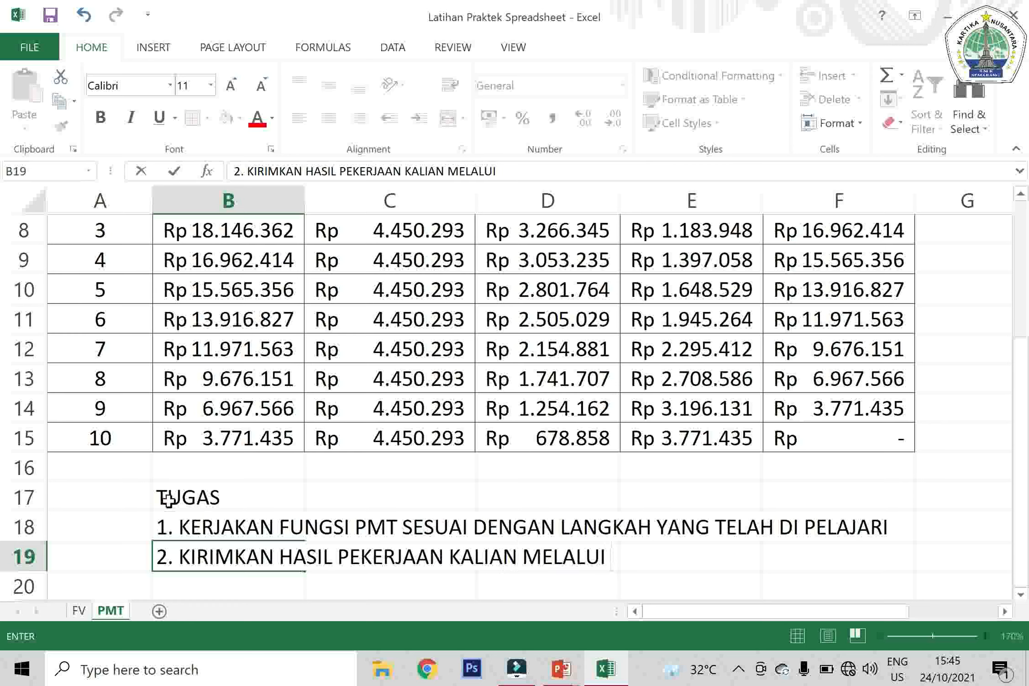
text( CHAT WA)
key(Return)
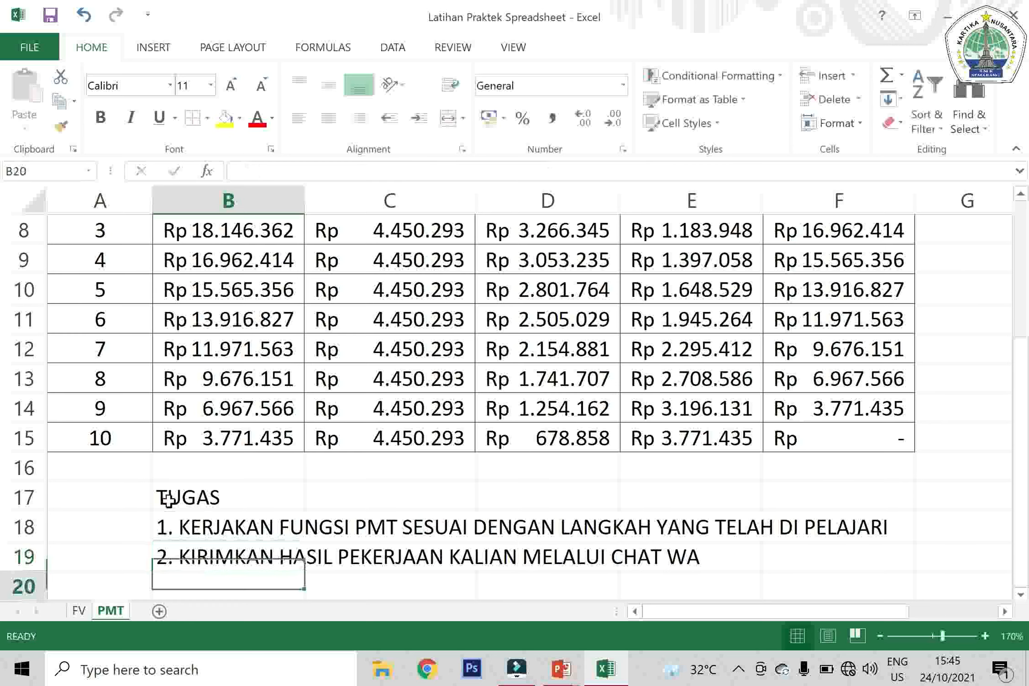
Enter the third instruction in B20: "3. KIRIM DALAM FORMAT BUKU KERJA"
text(3. )
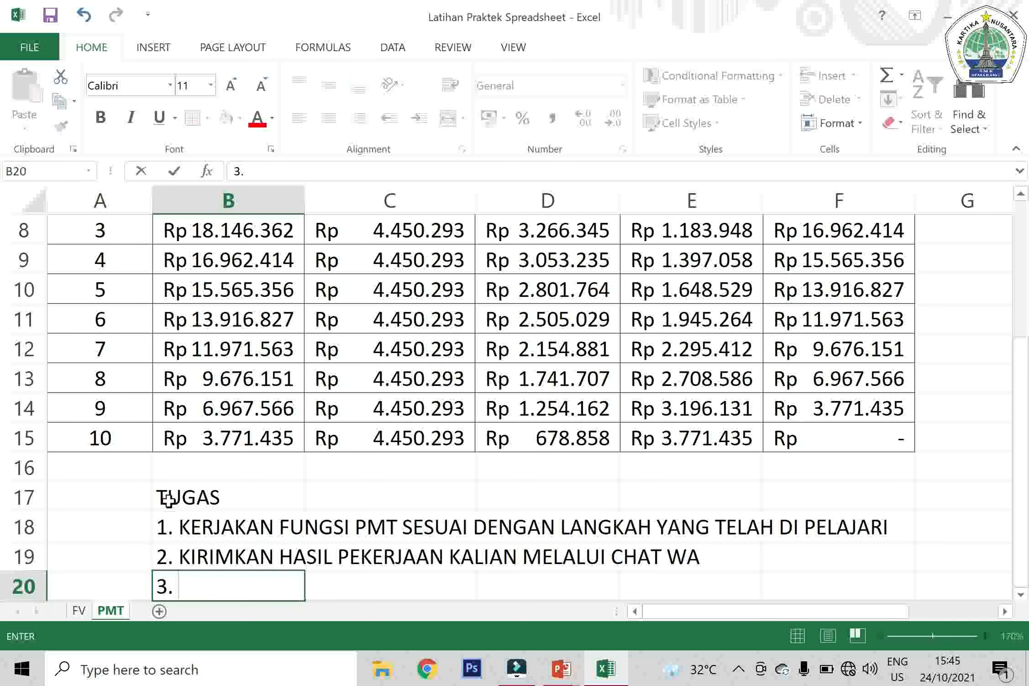
text(KIRIM DALAM )
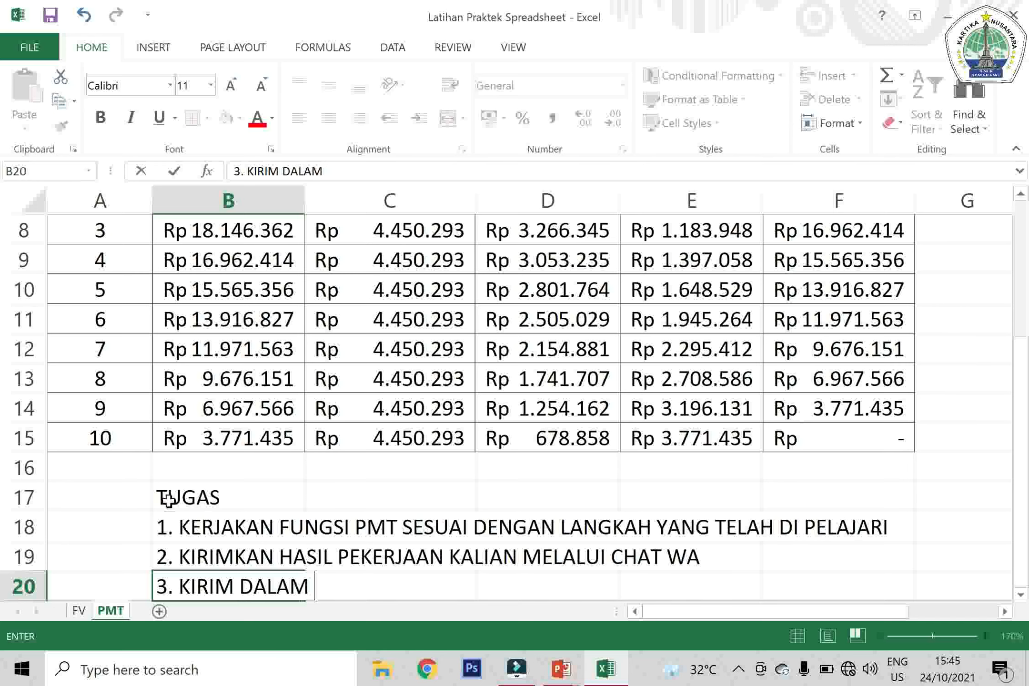
text(FORMAT BUKU KERJA)
key(Return)
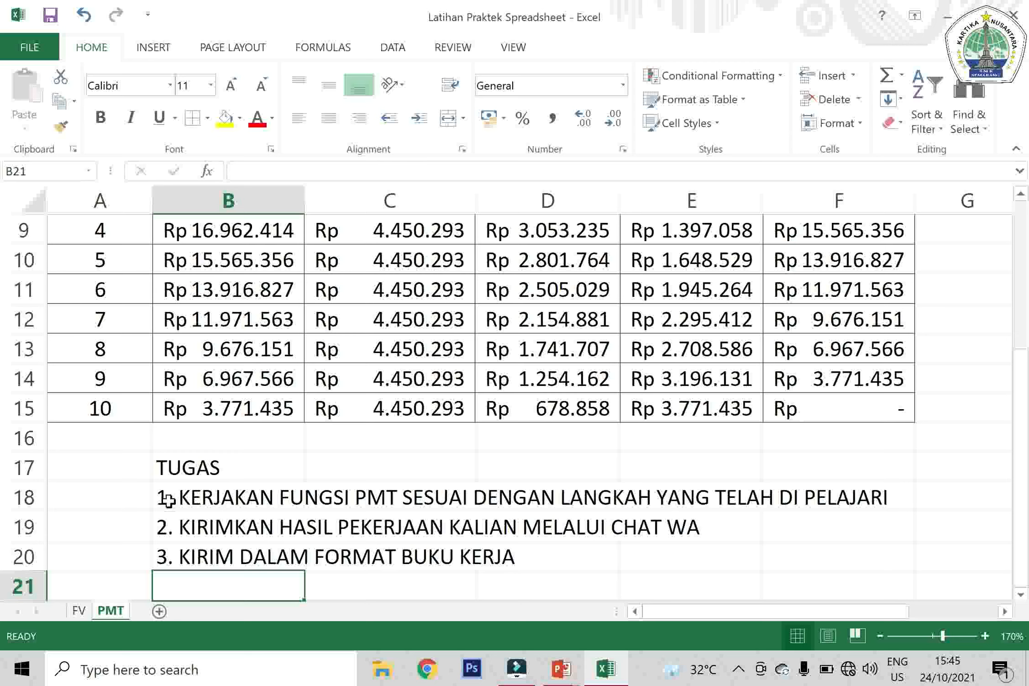
text(4.)
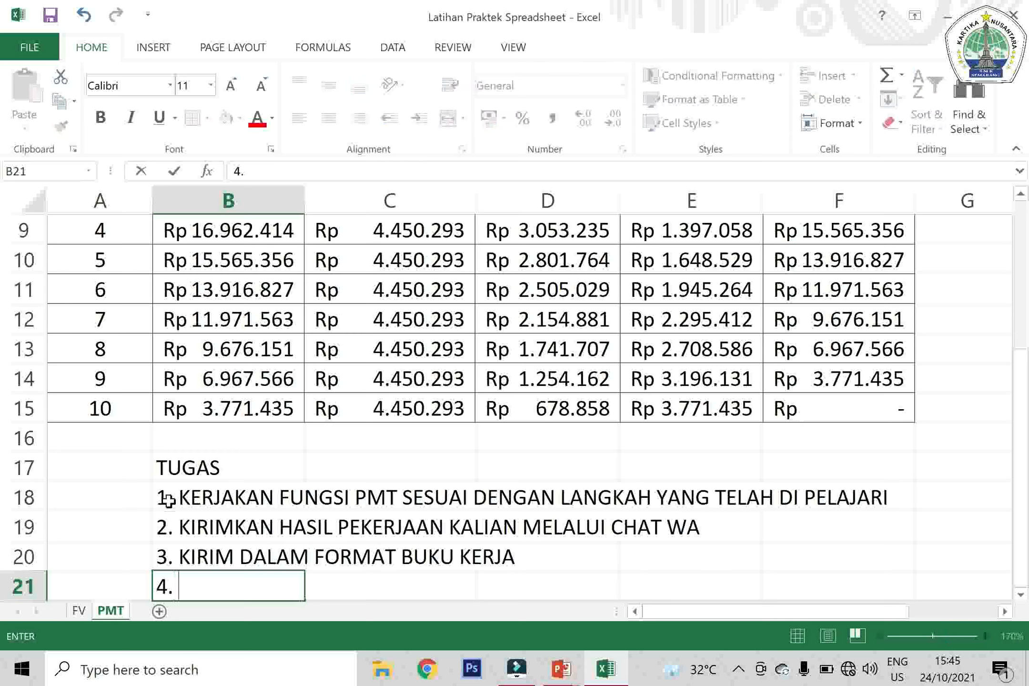
key(BackSpace)
key(BackSpace)
key(Return)
Apply the Accounting number format to the Angsuran/tahun amount in C4
key(Up)
key(Up)
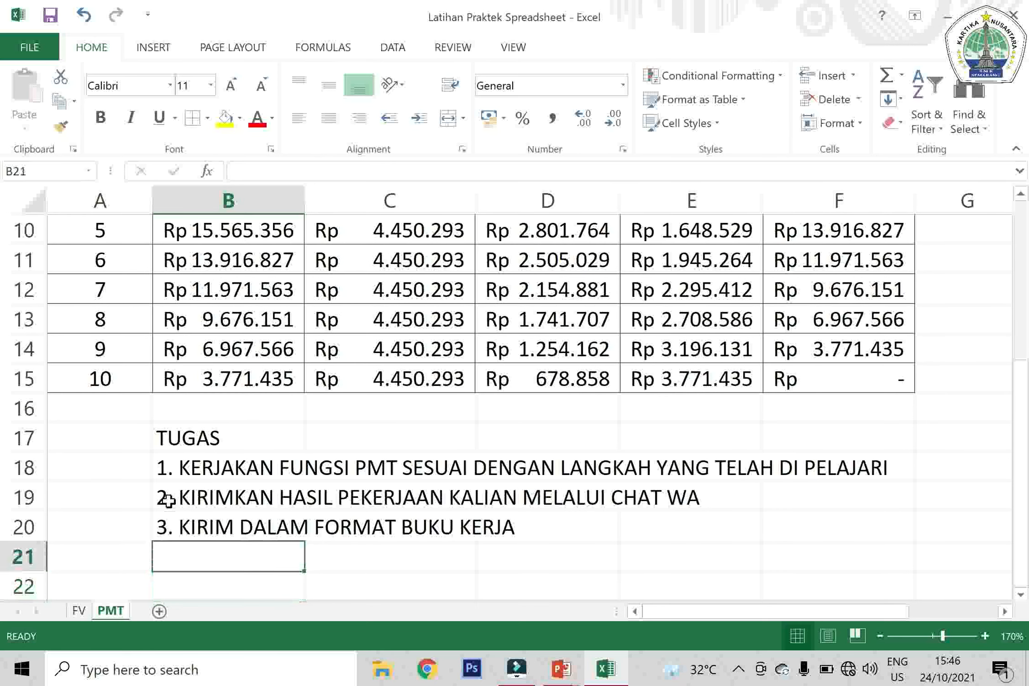
key(Up)
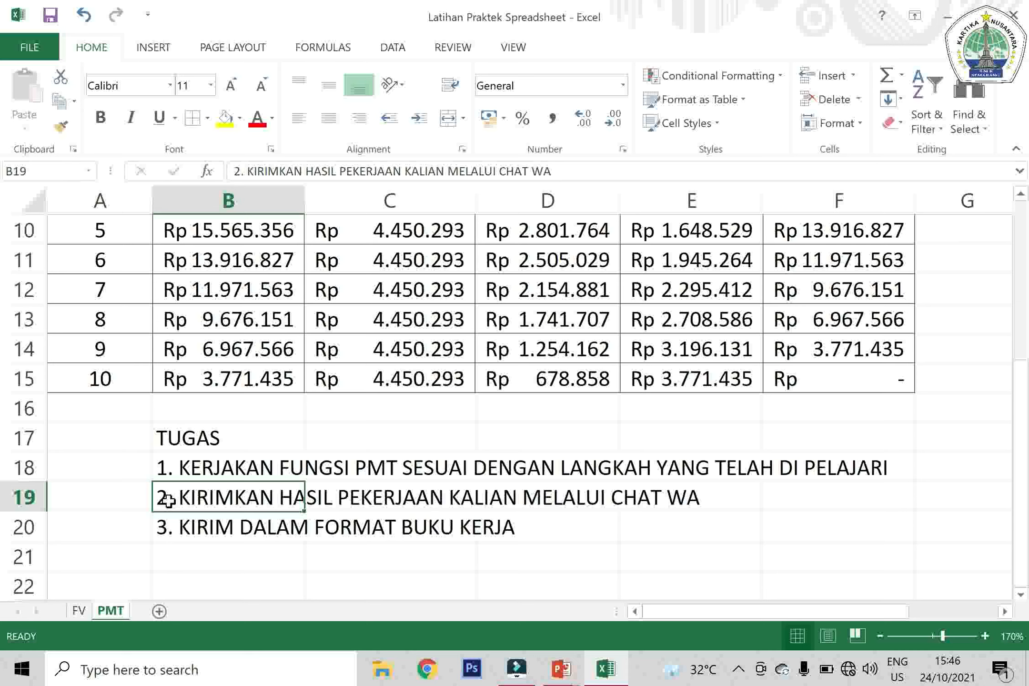
key(Up)
key(Up)
key(Up)
key(Up)
key(Up)
key(Up)
key(Up)
key(Up)
key(Up)
key(Up)
key(Up)
key(Up)
key(Up)
key(Up)
key(Up)
key(Up)
key(Up)
key(Up)
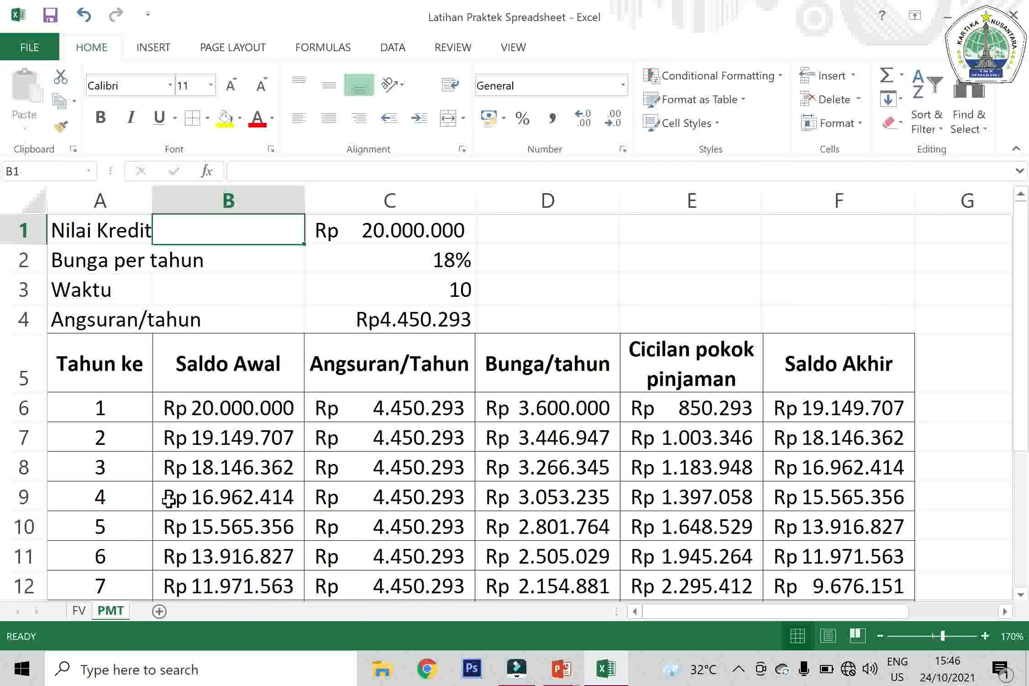
click(438, 318)
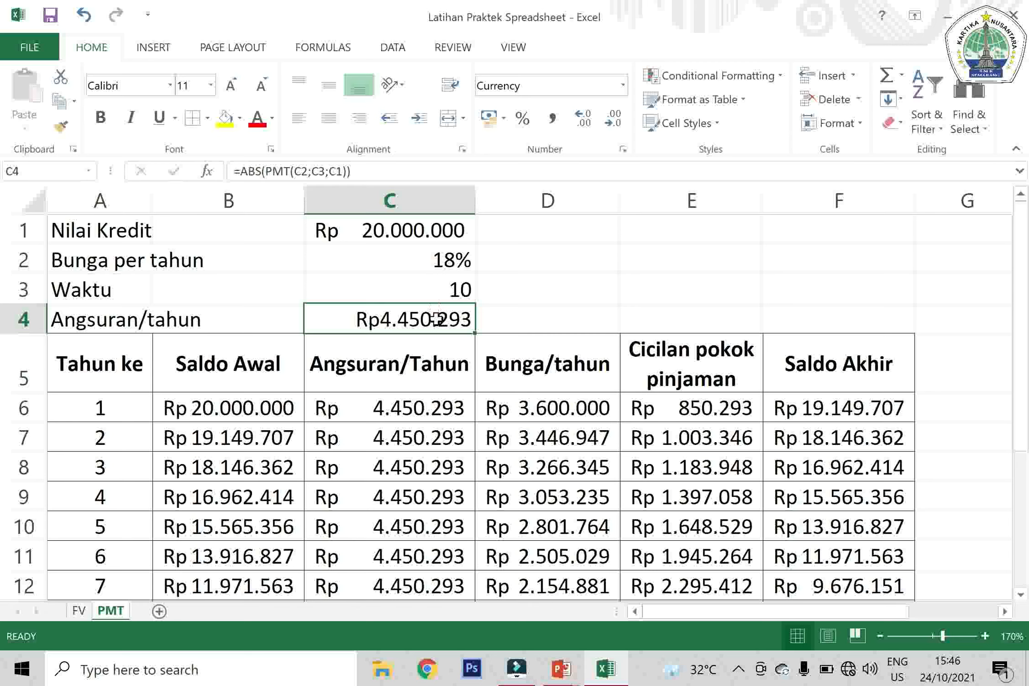
click(624, 86)
click(566, 223)
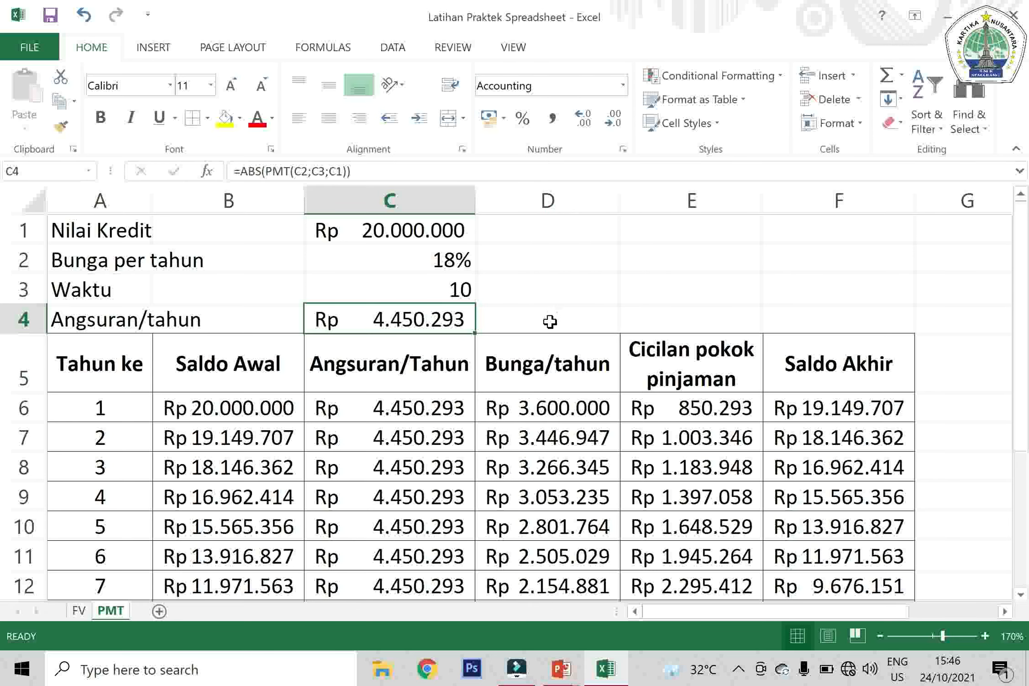
click(533, 319)
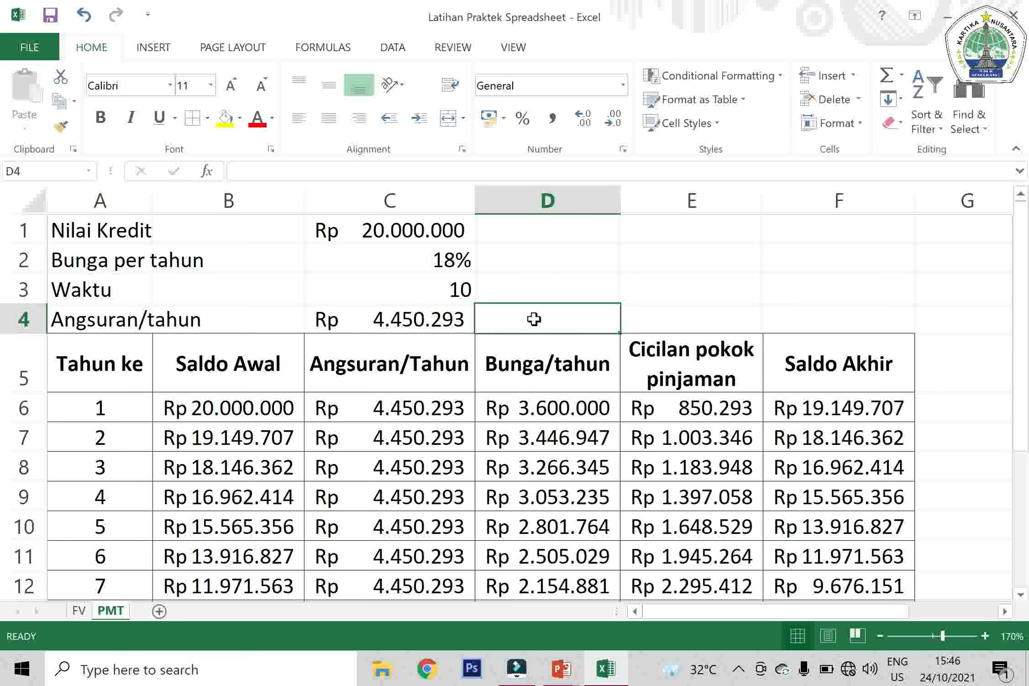